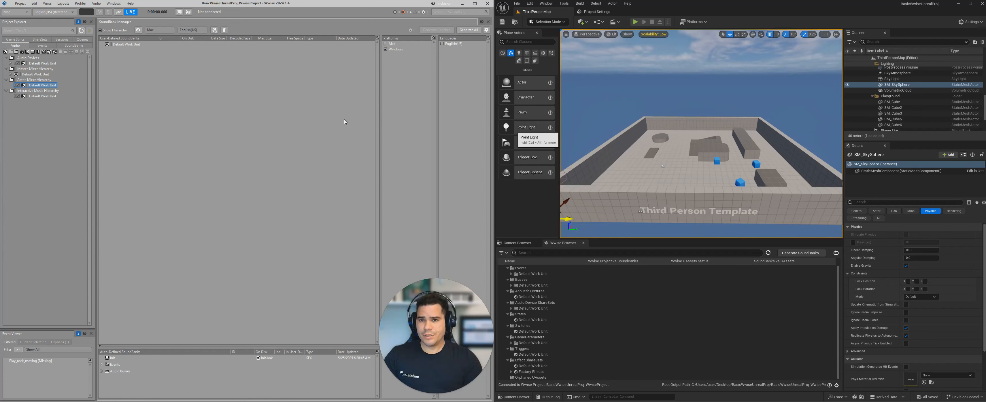
Import brickSound.wav from the desktop's Sounds folder into the Default Work Unit of the Actor-Mixer Hierarchy
{"action": "left_click", "coordinate": [38, 80]}
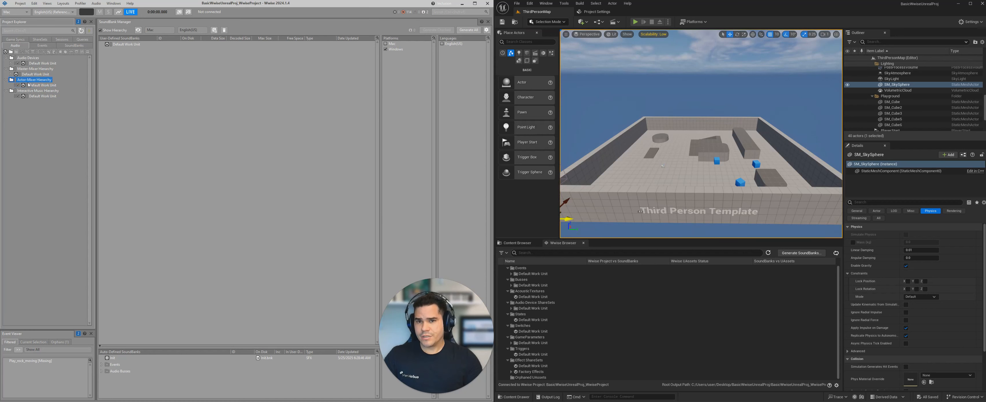
{"action": "left_click", "coordinate": [44, 85]}
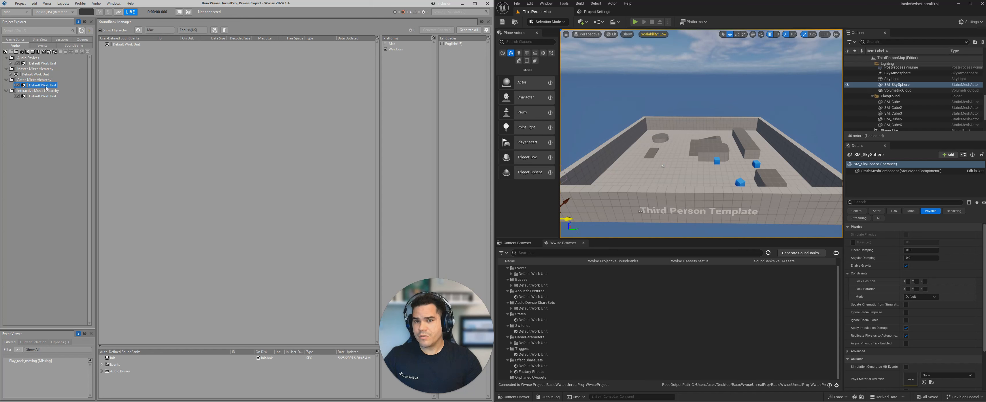
{"action": "right_click", "coordinate": [48, 87]}
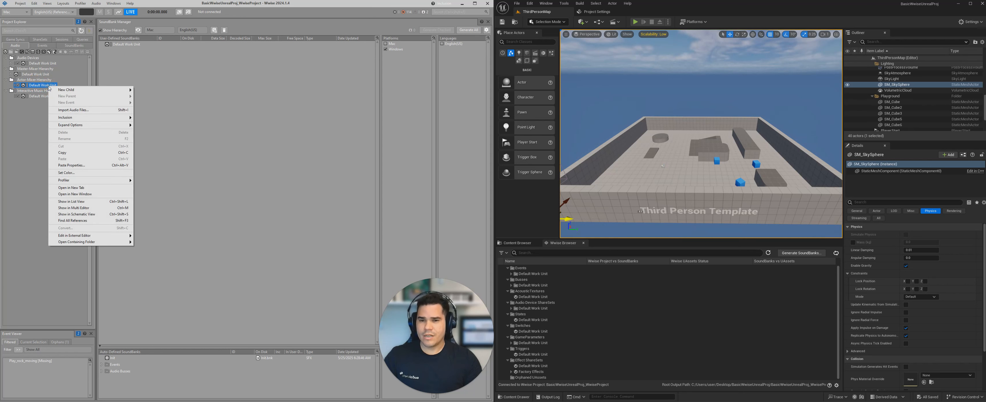
{"action": "left_click", "coordinate": [74, 110]}
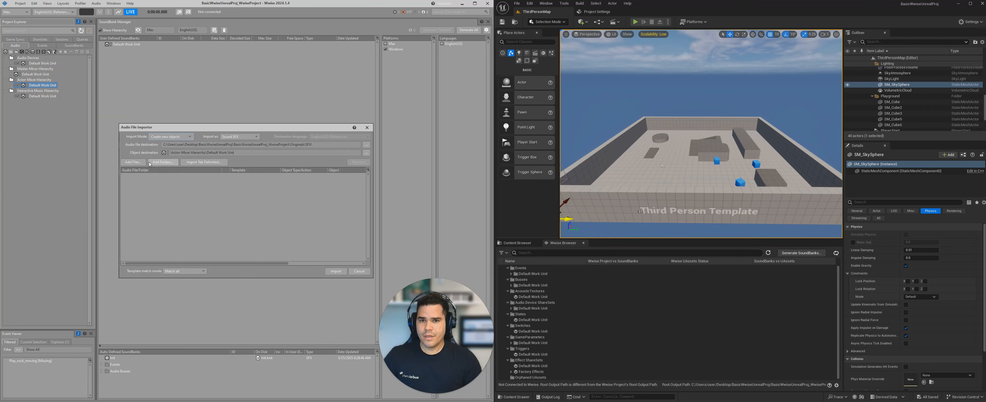
{"action": "left_click", "coordinate": [133, 162]}
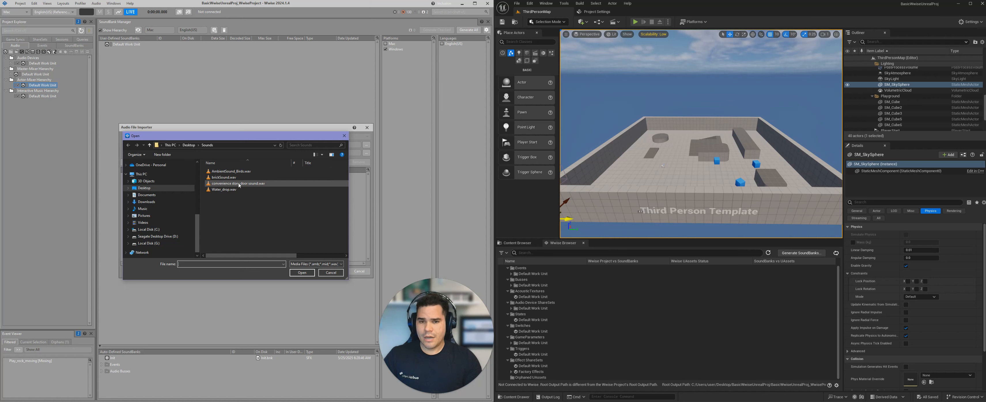
{"action": "left_click", "coordinate": [216, 178]}
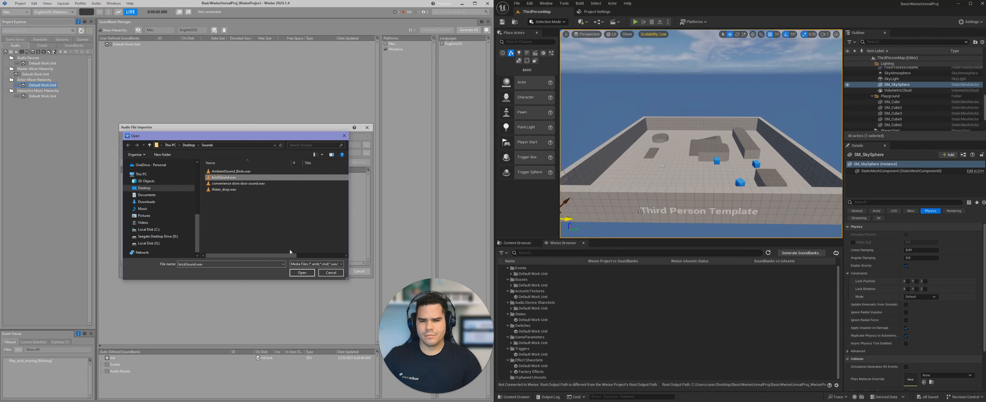
{"action": "left_click", "coordinate": [303, 274]}
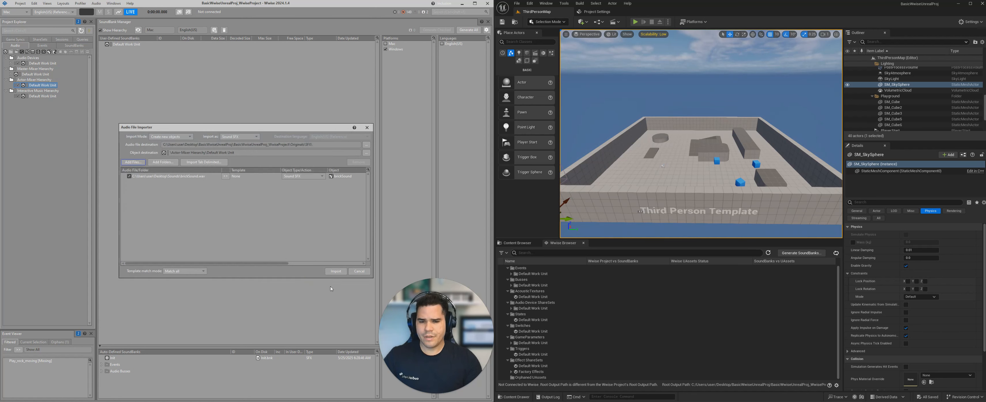
{"action": "left_click", "coordinate": [336, 271]}
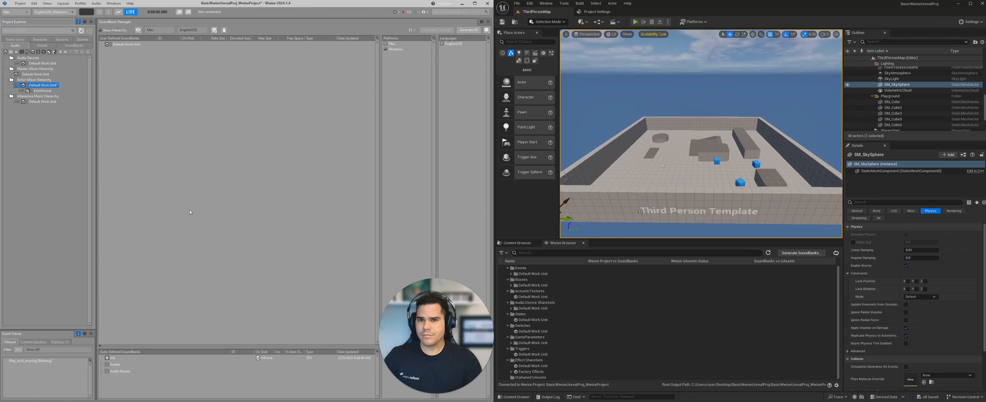
Create a Play event for the brickSound object and close the event's editor window
{"action": "left_click", "coordinate": [47, 91]}
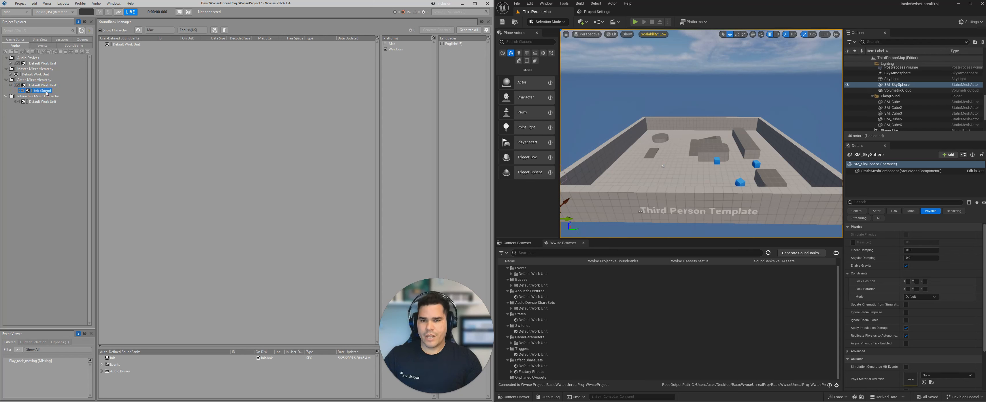
{"action": "right_click", "coordinate": [47, 93]}
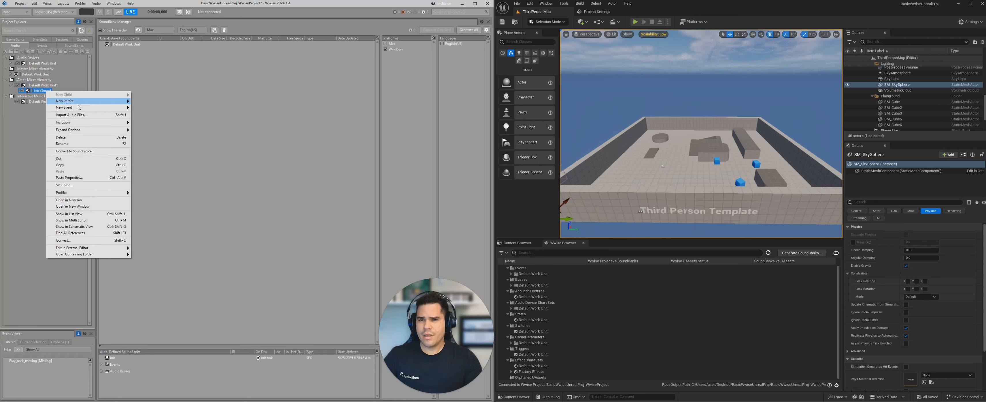
{"action": "mouse_move", "coordinate": [80, 108]}
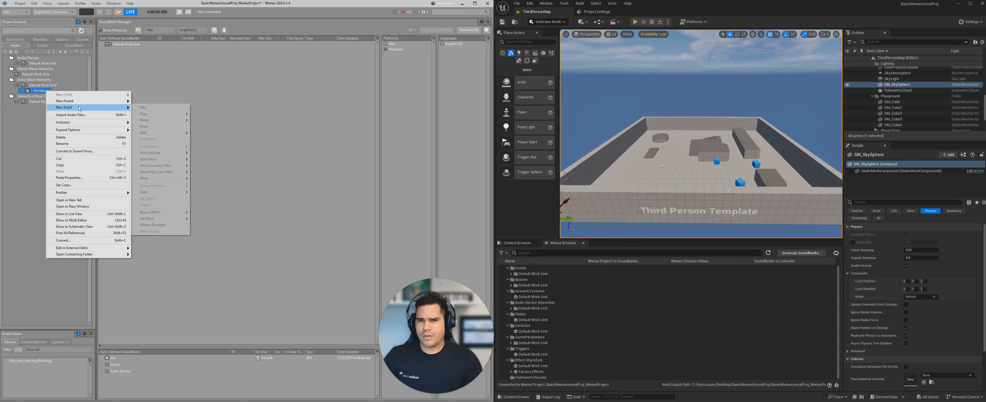
{"action": "left_click", "coordinate": [148, 110]}
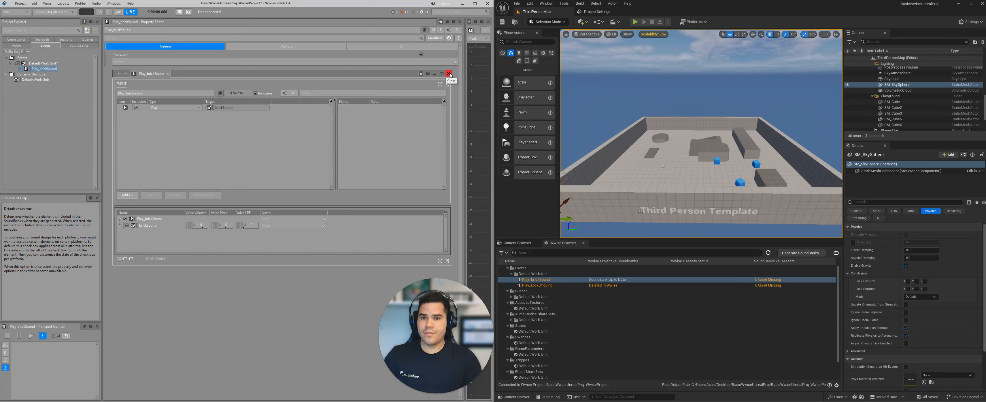
{"action": "left_click", "coordinate": [449, 73]}
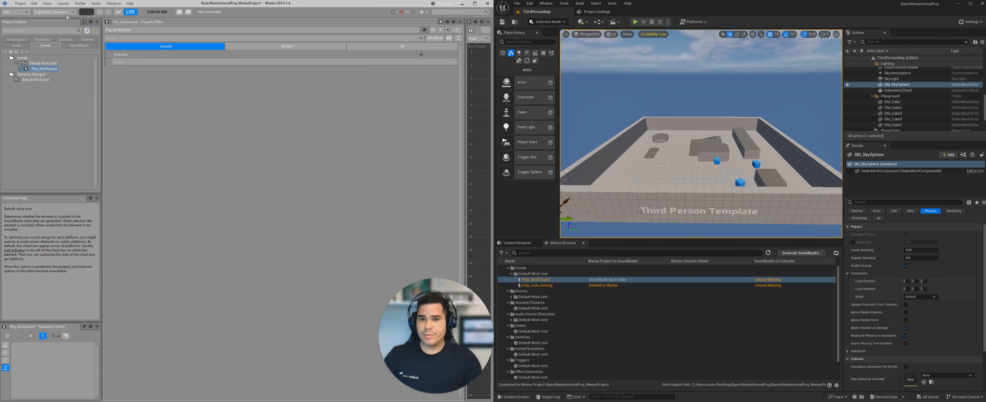
Switch to the SoundBank layout and generate all SoundBanks, closing the generation report
{"action": "left_click", "coordinate": [63, 3]}
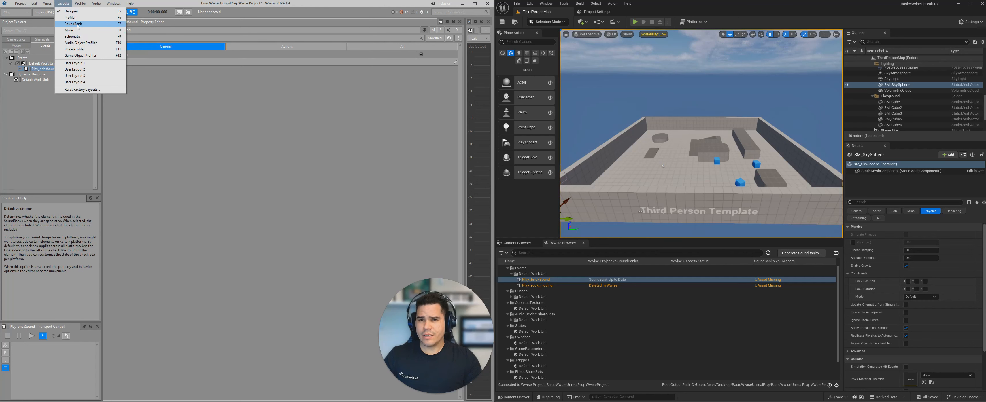
{"action": "left_click", "coordinate": [117, 23]}
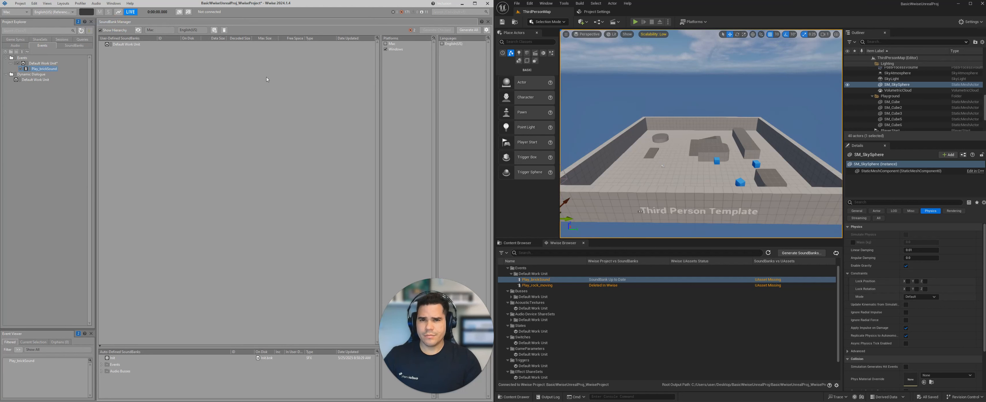
{"action": "left_click", "coordinate": [467, 30]}
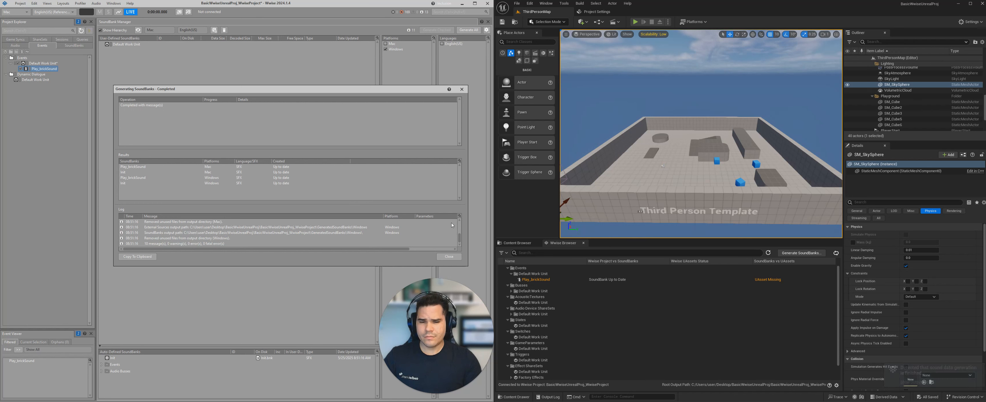
{"action": "left_click", "coordinate": [455, 260]}
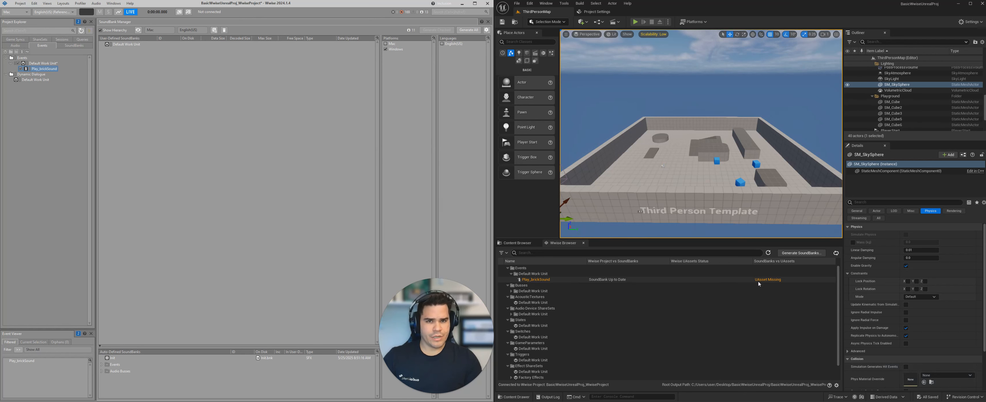
In Unreal Editor, select the Play_brickSound event in the Wwise Browser and generate the SoundBanks from there
{"action": "double_click", "coordinate": [542, 282]}
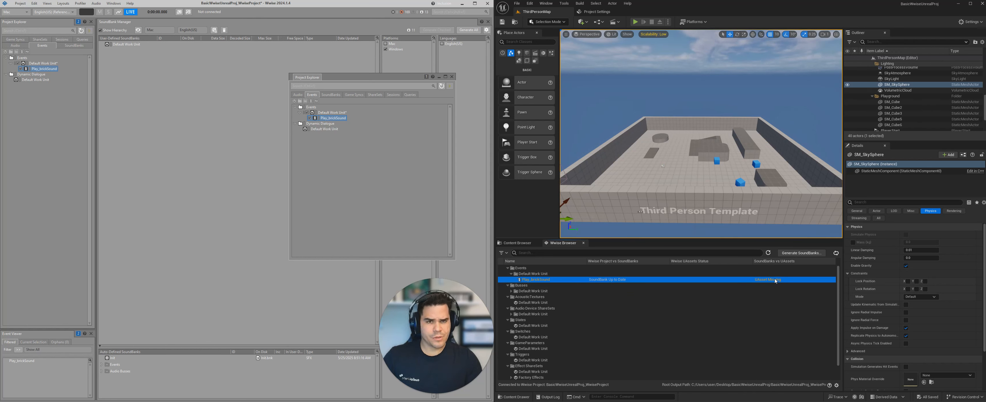
{"action": "left_click", "coordinate": [799, 253]}
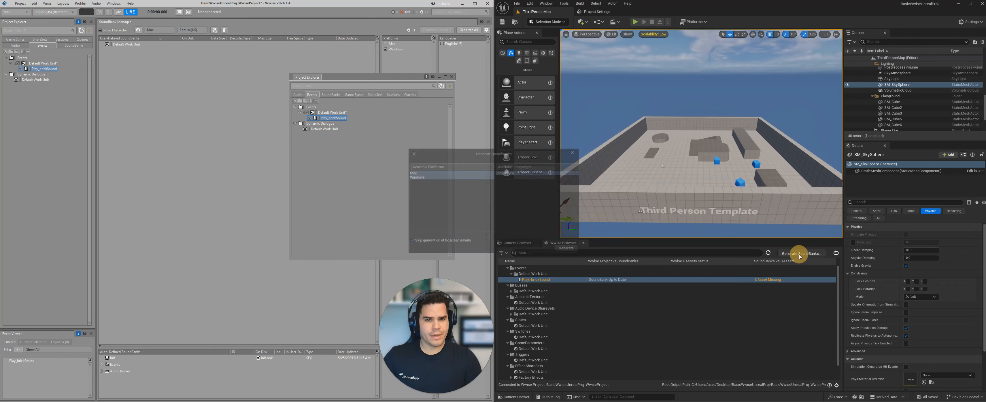
{"action": "left_click", "coordinate": [567, 248]}
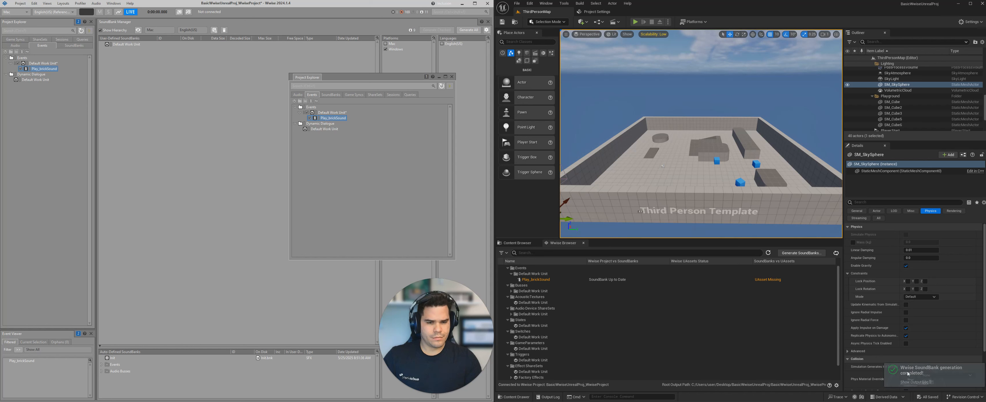
Reconcile the Unreal assets with the SoundBanks, creating the Play_brickSound asset and deleting the two assets not in the SoundBanks
{"action": "left_click", "coordinate": [836, 254]}
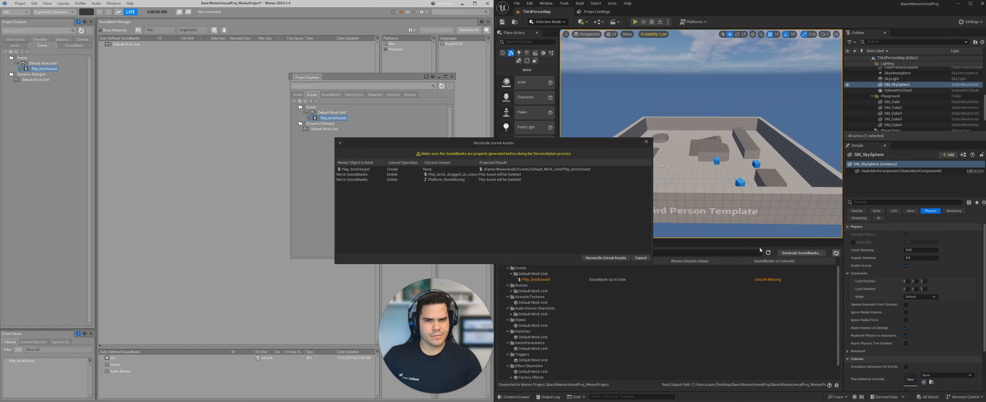
{"action": "left_click", "coordinate": [606, 258]}
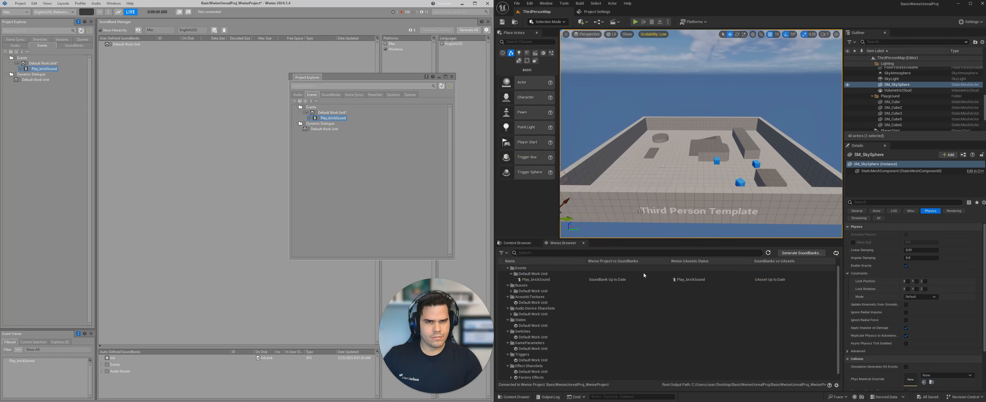
{"action": "left_click", "coordinate": [764, 280]}
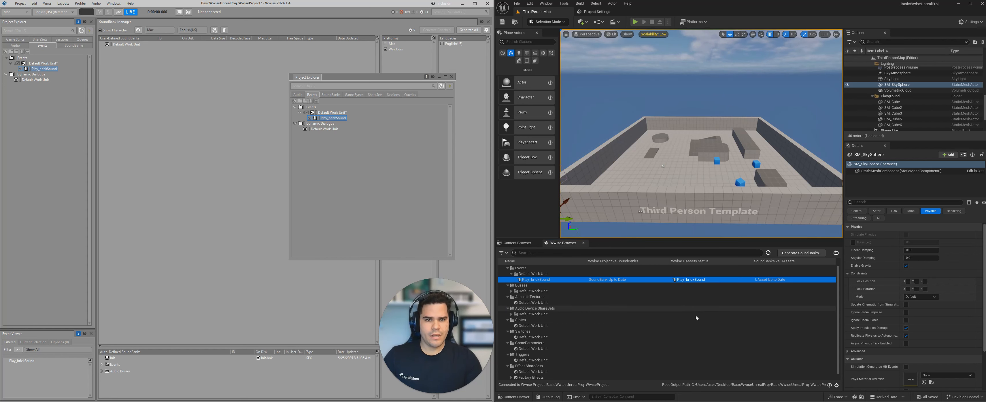
{"action": "left_click", "coordinate": [688, 320]}
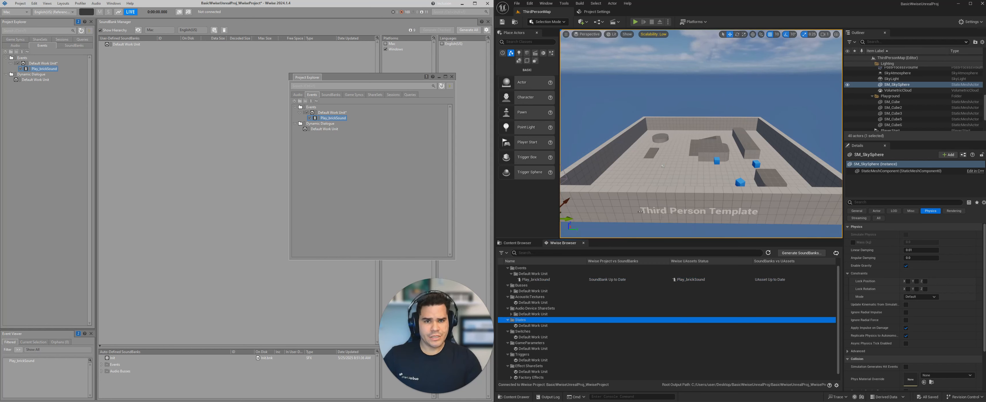
Add a level sequence to the map and save it as NewLevelSequence in the Content folder
{"action": "key", "text": "w"}
{"action": "mouse_move", "coordinate": [685, 183]}
{"action": "right_mouse_down"}
{"action": "mouse_move", "coordinate": [684, 200]}
{"action": "mouse_move", "coordinate": [689, 190]}
{"action": "mouse_move", "coordinate": [670, 181]}
{"action": "right_mouse_up"}
{"action": "key", "text": "s"}
{"action": "key", "text": "w"}
{"action": "left_click", "coordinate": [669, 166]}
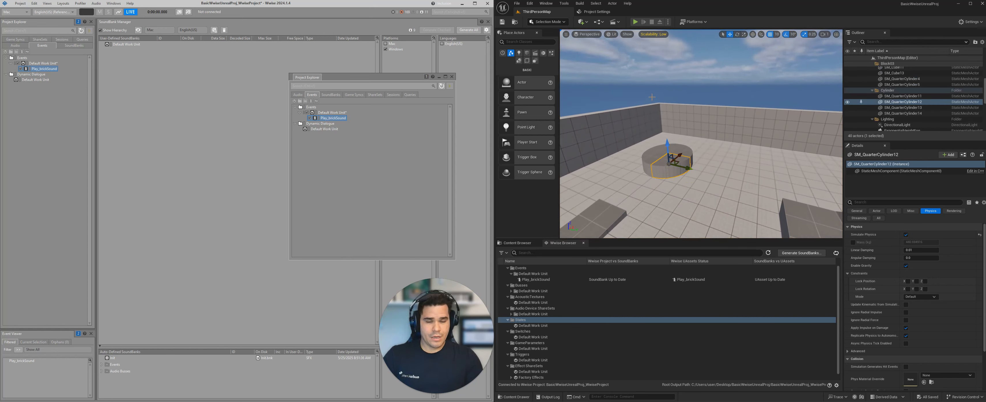
{"action": "left_click", "coordinate": [615, 23]}
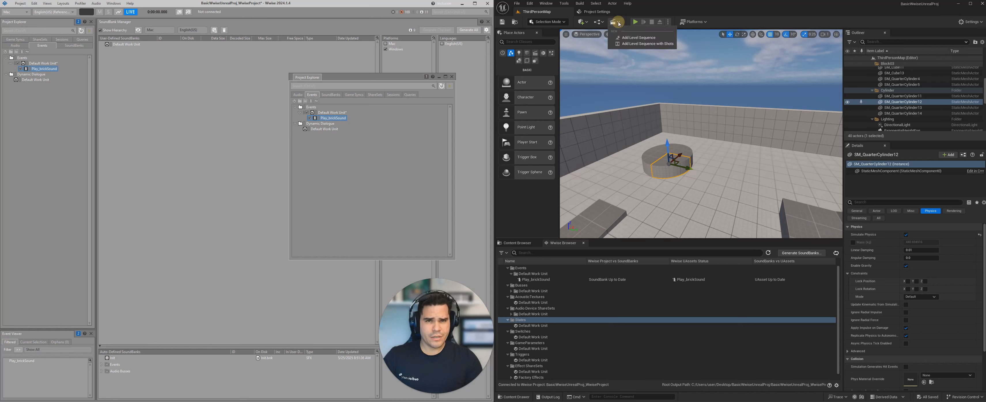
{"action": "left_click", "coordinate": [633, 39]}
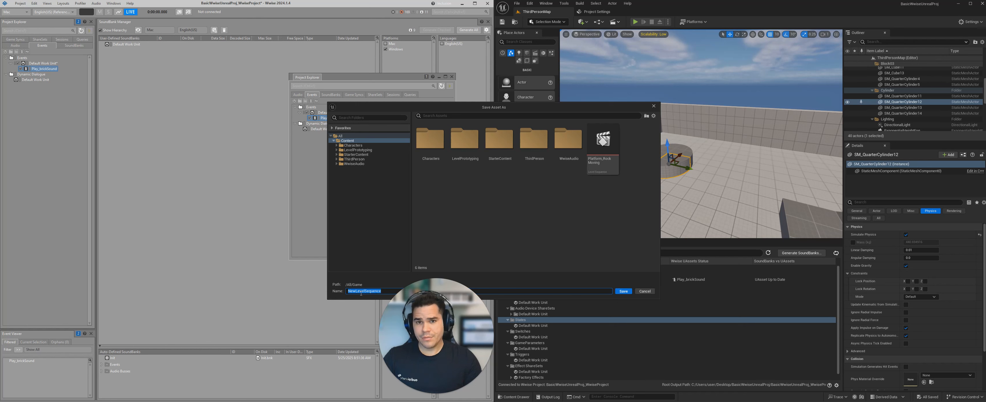
{"action": "left_click", "coordinate": [623, 292]}
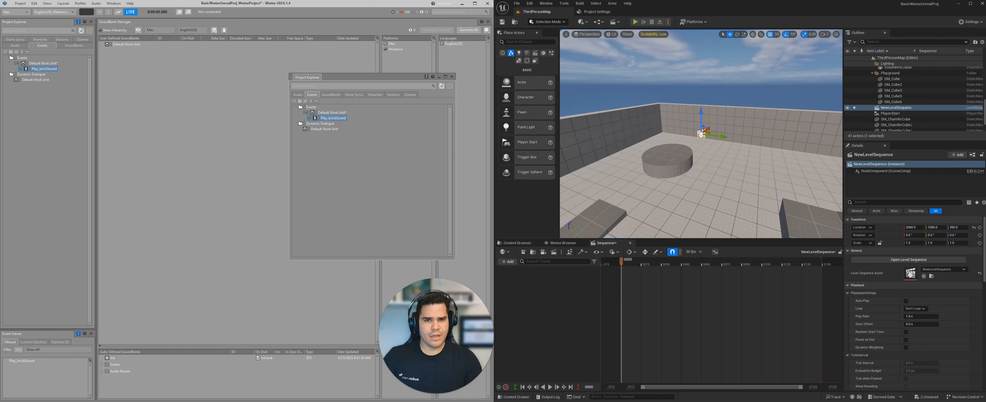
Add SM_QuarterCylinder12 from the level to the sequence as an object track
{"action": "left_click", "coordinate": [669, 167]}
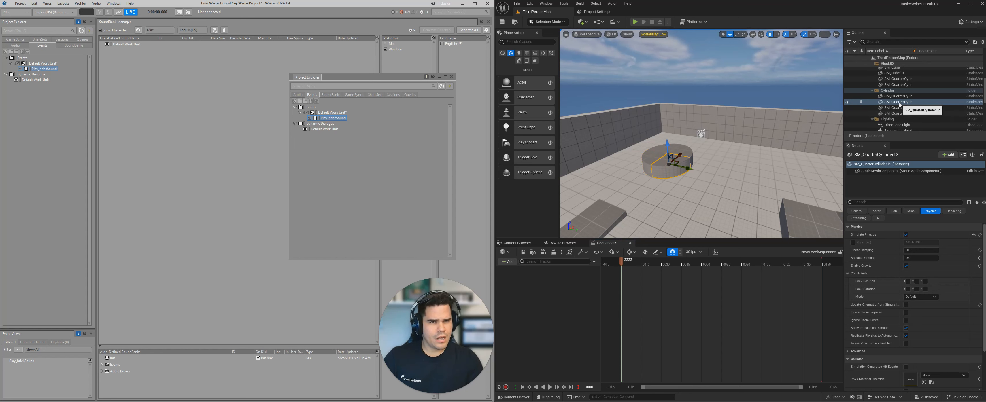
{"action": "left_click_drag", "start_coordinate": [899, 102], "coordinate": [564, 288]}
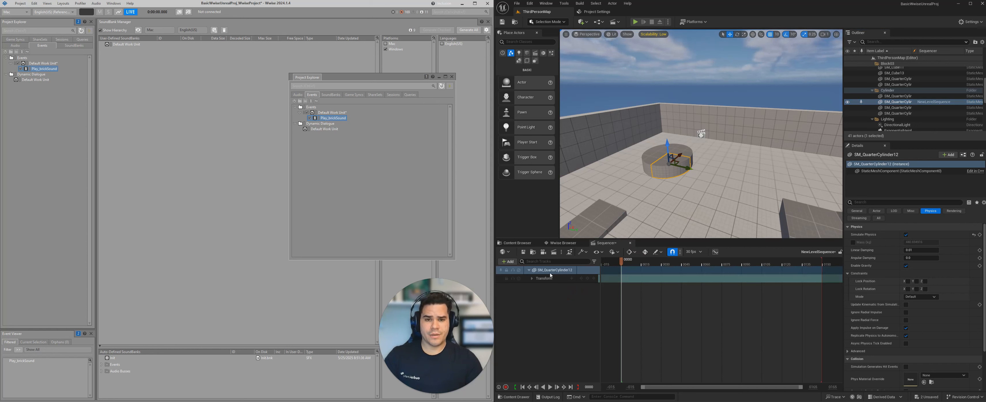
Add a transform keyframe for SM_QuarterCylinder12 at frame 0 and move the playhead to frame 45
{"action": "right_click", "coordinate": [666, 212]}
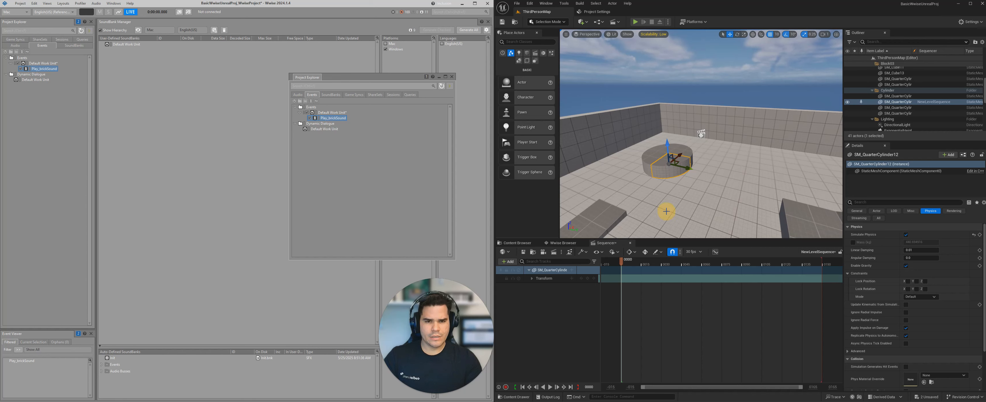
{"action": "left_click_drag", "start_coordinate": [657, 204], "coordinate": [651, 196]}
{"action": "right_click_drag", "start_coordinate": [651, 196], "coordinate": [684, 201]}
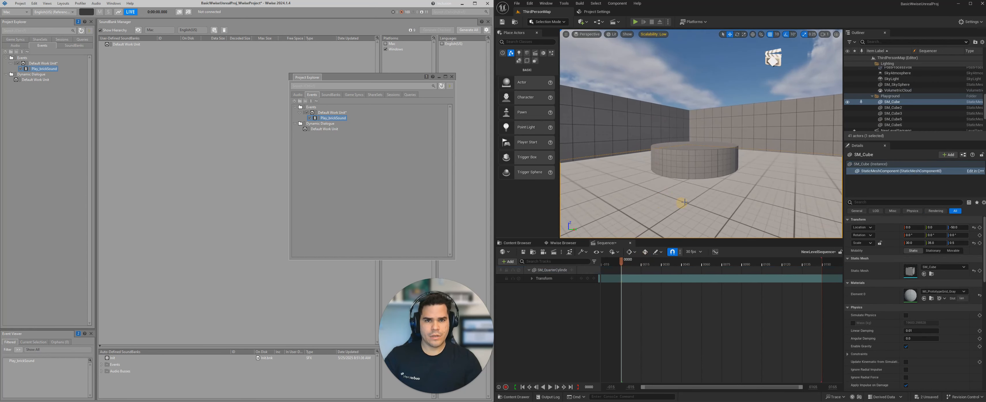
{"action": "left_click", "coordinate": [689, 167]}
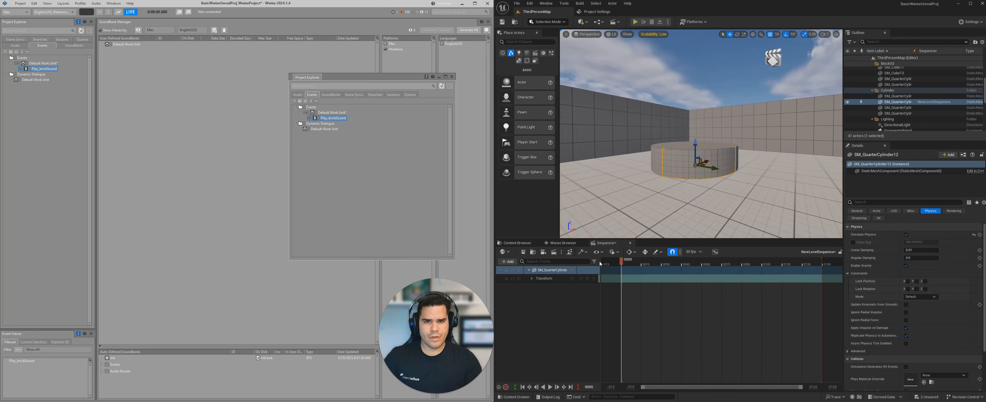
{"action": "left_click", "coordinate": [588, 279]}
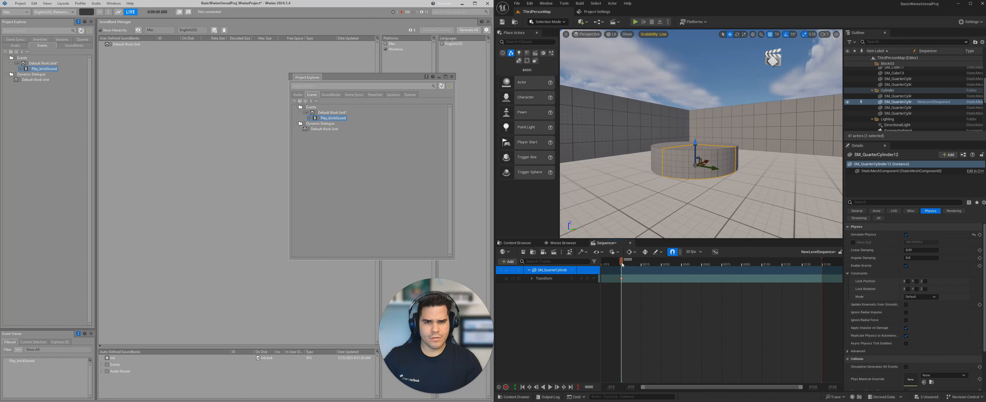
{"action": "left_click_drag", "start_coordinate": [622, 265], "coordinate": [682, 264]}
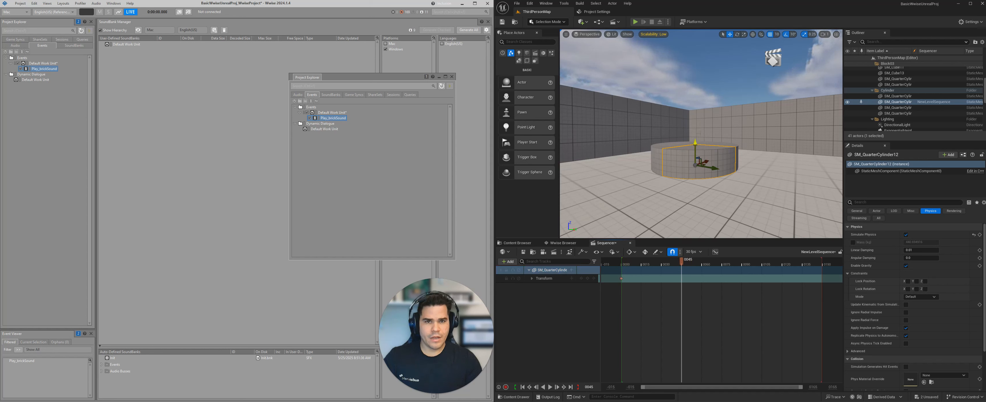
Raise SM_QuarterCylinder12 well above the other cylinder pieces and add transform keyframes for that raised position at frames 45 and 75
{"action": "left_click_drag", "start_coordinate": [696, 150], "coordinate": [692, 90]}
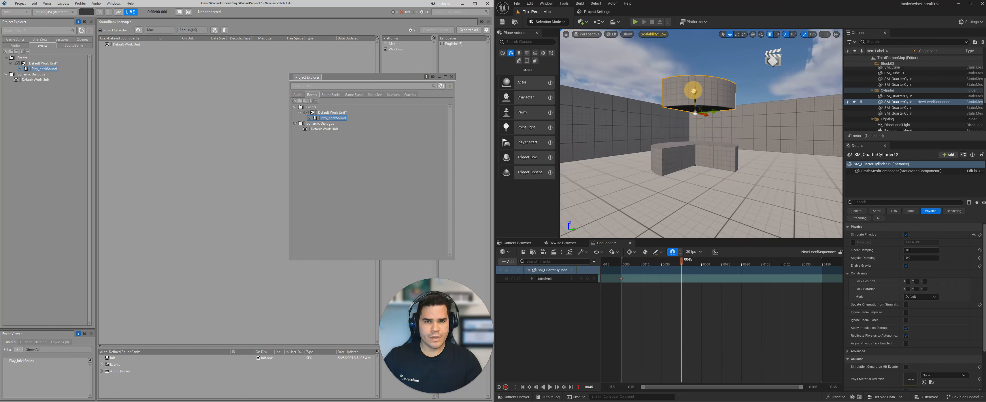
{"action": "left_click", "coordinate": [587, 279]}
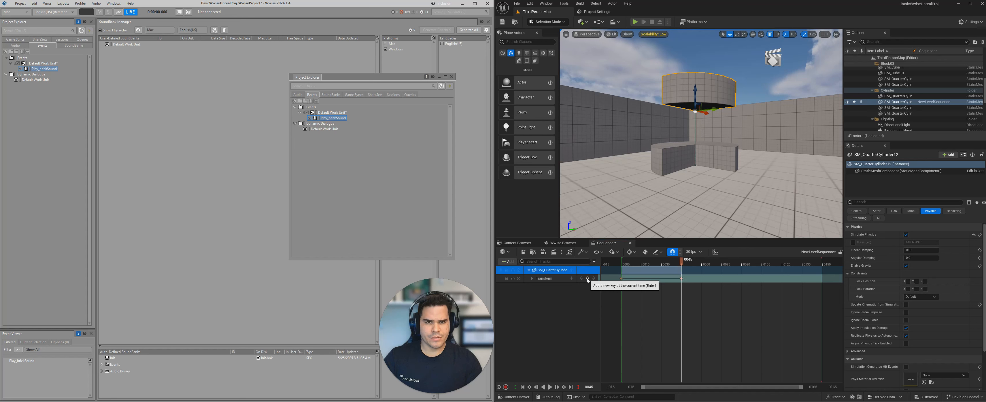
{"action": "left_click_drag", "start_coordinate": [682, 263], "coordinate": [723, 262]}
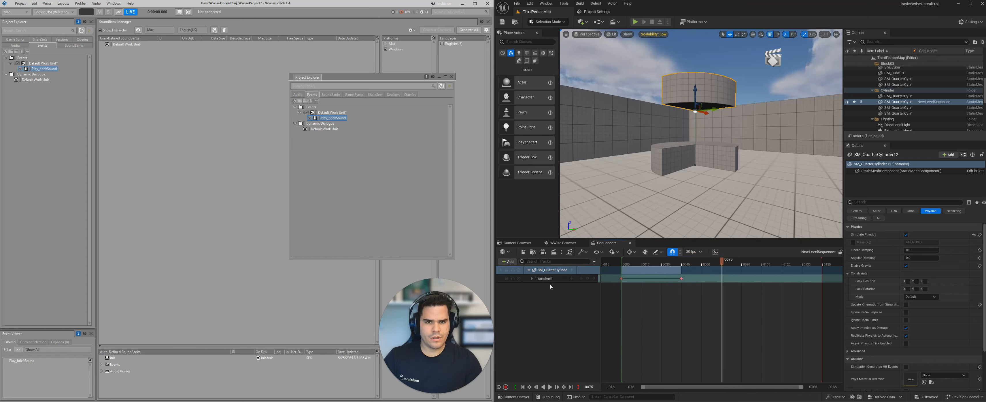
{"action": "left_click", "coordinate": [587, 279]}
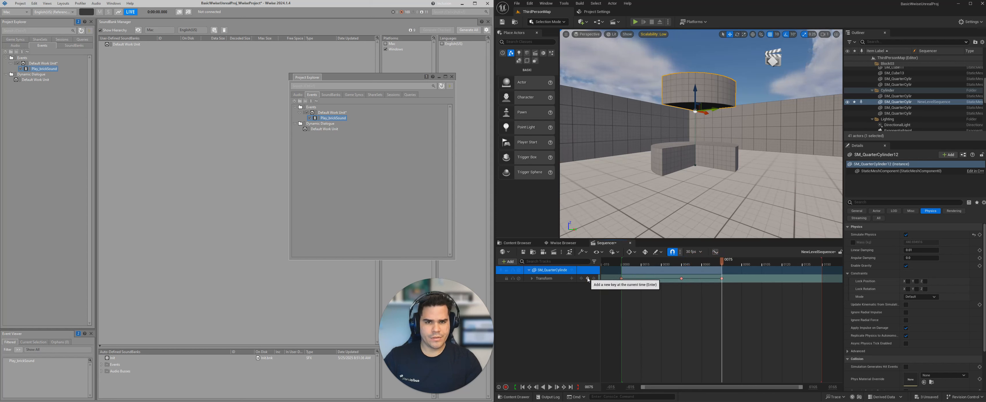
At frame 150, lower SM_QuarterCylinder12 back into the cylinder, add a transform keyframe, and play the sequence
{"action": "left_click_drag", "start_coordinate": [723, 265], "coordinate": [823, 264]}
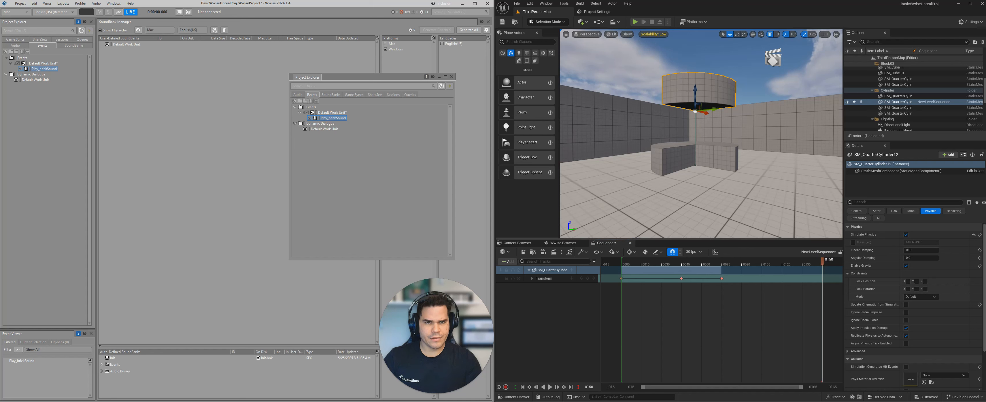
{"action": "left_click_drag", "start_coordinate": [693, 86], "coordinate": [695, 143]}
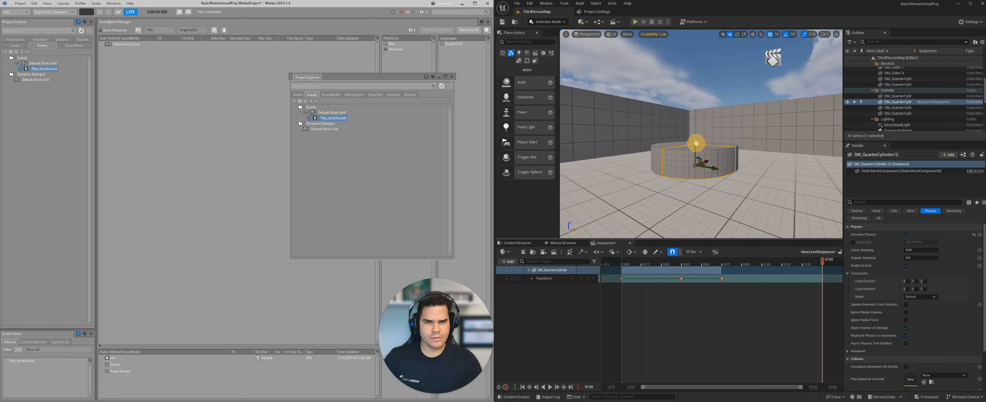
{"action": "left_click", "coordinate": [587, 279]}
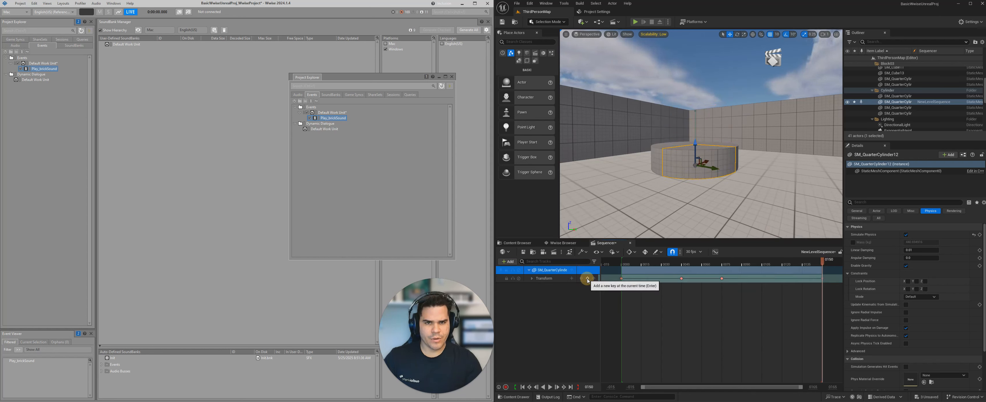
{"action": "left_click", "coordinate": [746, 321]}
{"action": "key", "text": "space"}
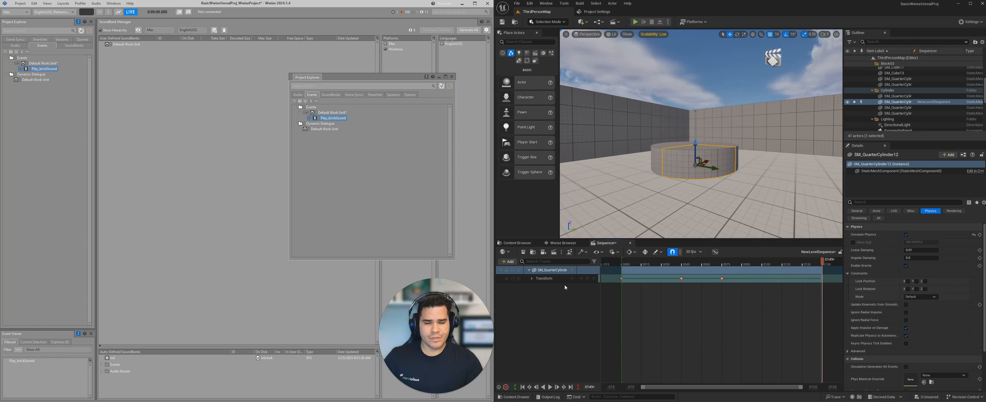
Add an AkAudioEvent track to the level sequence and add the Play_brickSound event to it
{"action": "left_click", "coordinate": [509, 262]}
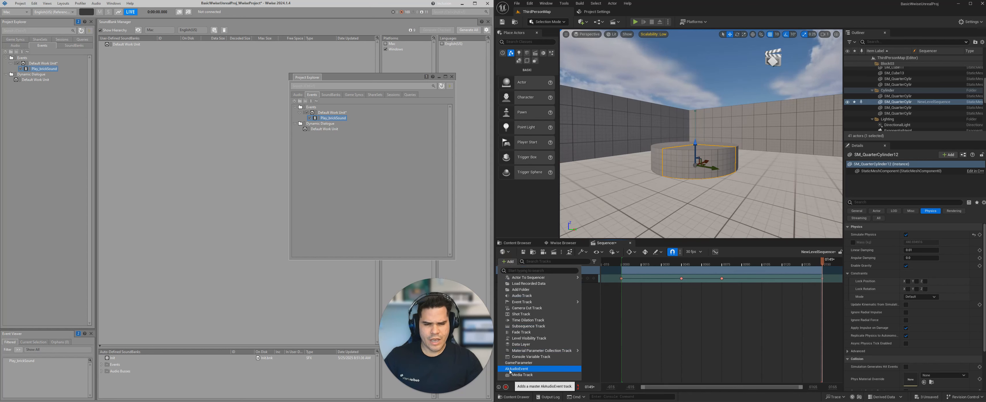
{"action": "left_click", "coordinate": [520, 369]}
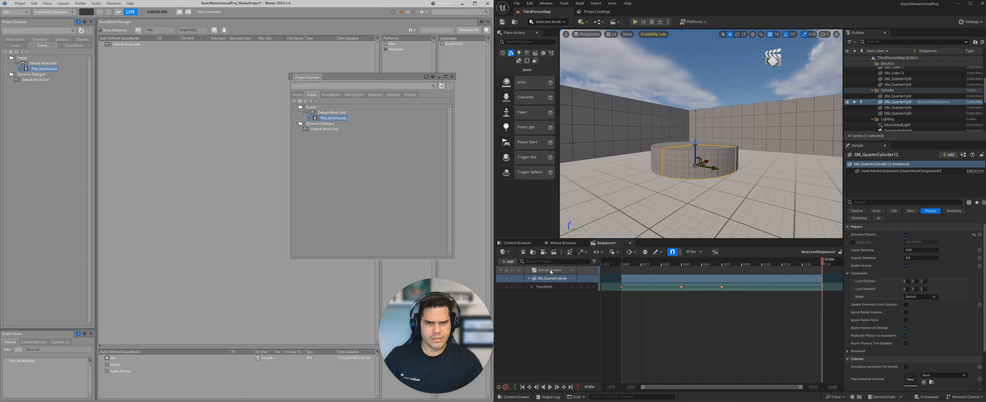
{"action": "left_click", "coordinate": [571, 270]}
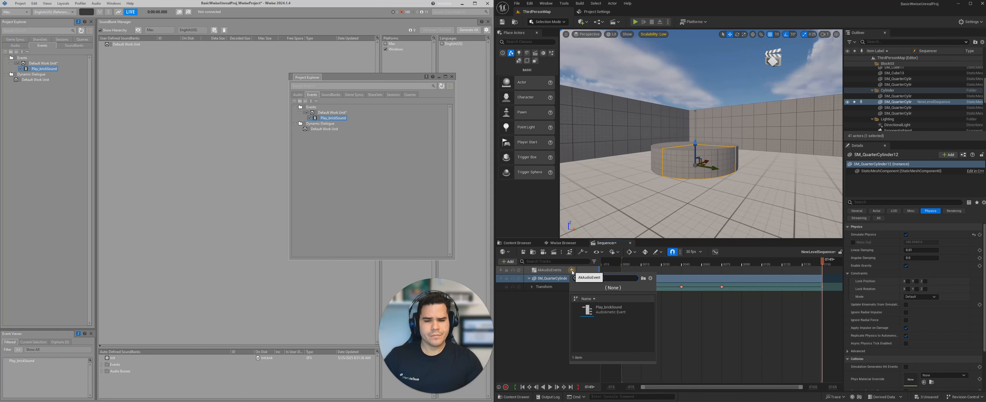
{"action": "left_click", "coordinate": [609, 311]}
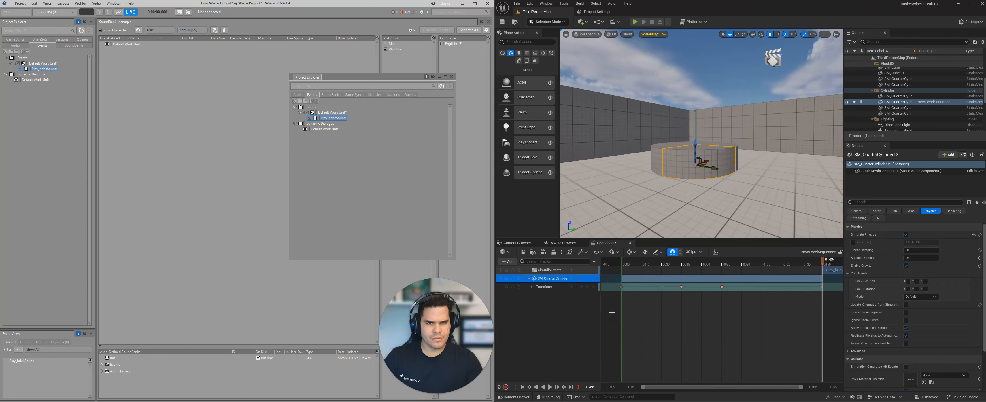
Move the Play_brickSound section on the audio event track so that it starts at frame 0
{"action": "scroll", "coordinate": [680, 319], "scroll_direction": "down", "scroll_amount": 3, "text": "ctrl"}
{"action": "scroll", "coordinate": [714, 323], "scroll_direction": "up", "scroll_amount": 1, "text": "ctrl"}
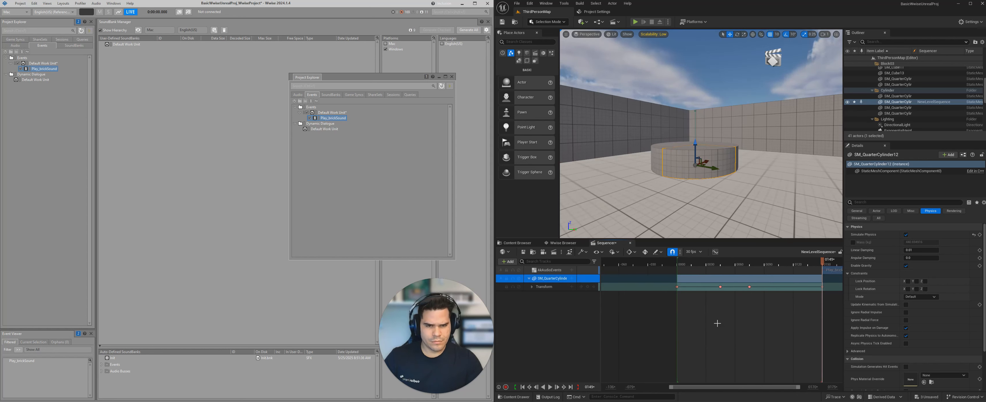
{"action": "right_click_drag", "start_coordinate": [716, 324], "coordinate": [704, 306]}
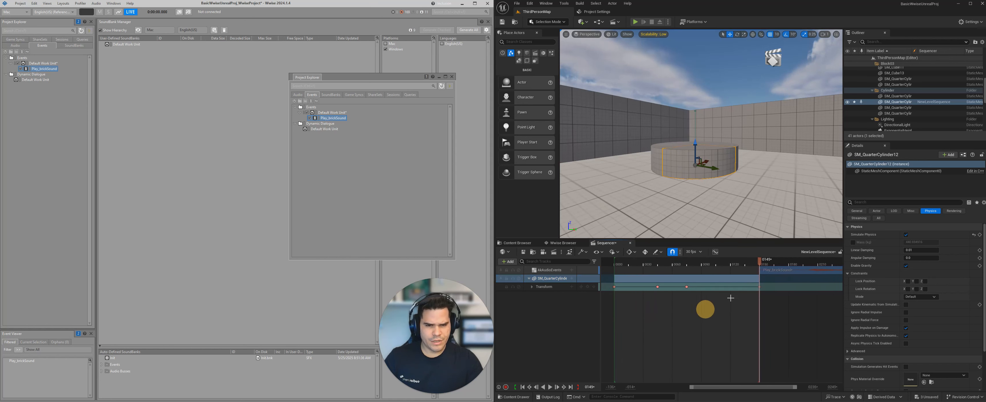
{"action": "left_click", "coordinate": [787, 271]}
{"action": "left_click_drag", "start_coordinate": [788, 271], "coordinate": [642, 271]}
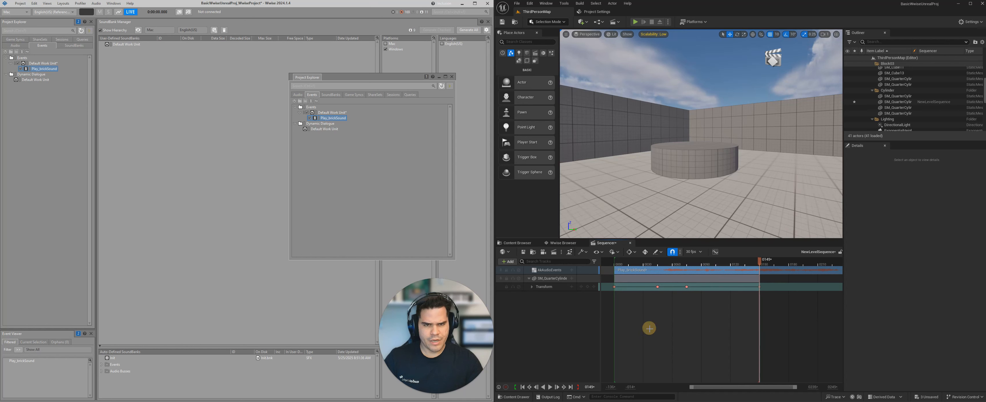
Trim the end of the Play_brickSound section to frame 45, in line with the second transform keyframe
{"action": "right_click_drag", "start_coordinate": [649, 328], "coordinate": [655, 331]}
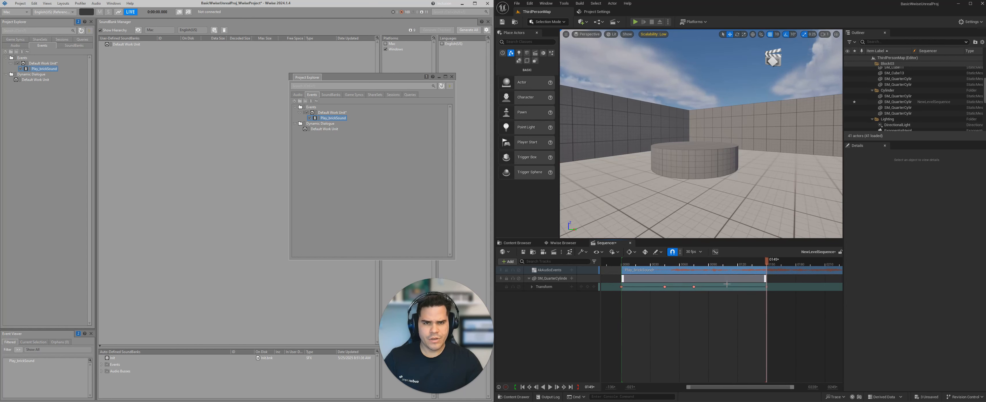
{"action": "scroll", "coordinate": [732, 294], "scroll_direction": "down", "scroll_amount": 3}
{"action": "scroll", "coordinate": [731, 295], "scroll_direction": "down", "scroll_amount": 2}
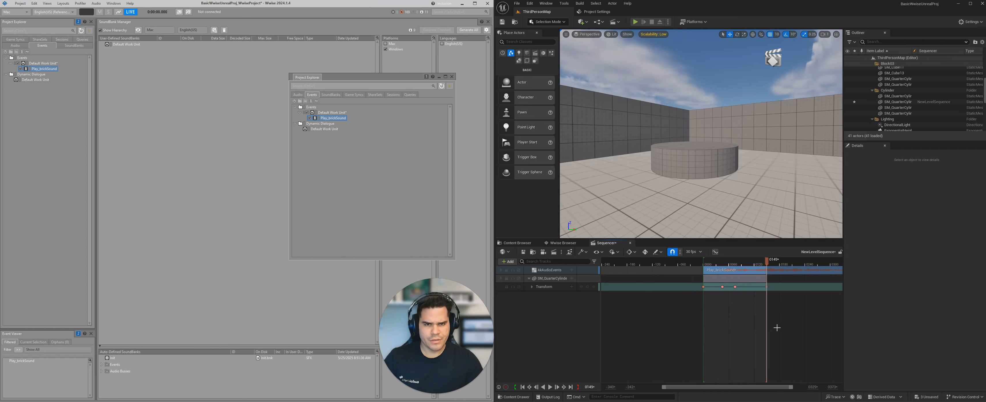
{"action": "right_click_drag", "start_coordinate": [787, 331], "coordinate": [663, 334]}
{"action": "scroll", "coordinate": [675, 329], "scroll_direction": "down", "scroll_amount": 5}
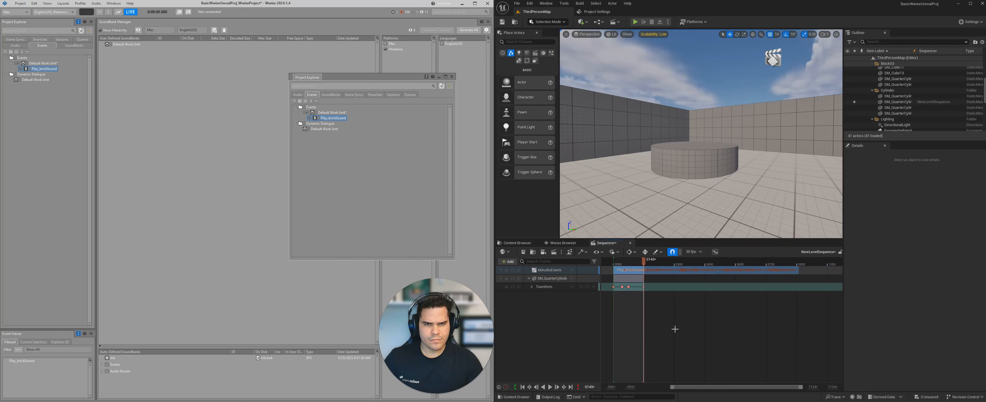
{"action": "left_click_drag", "start_coordinate": [797, 270], "coordinate": [620, 272]}
{"action": "scroll", "coordinate": [684, 328], "scroll_direction": "up", "scroll_amount": 4, "text": "ctrl"}
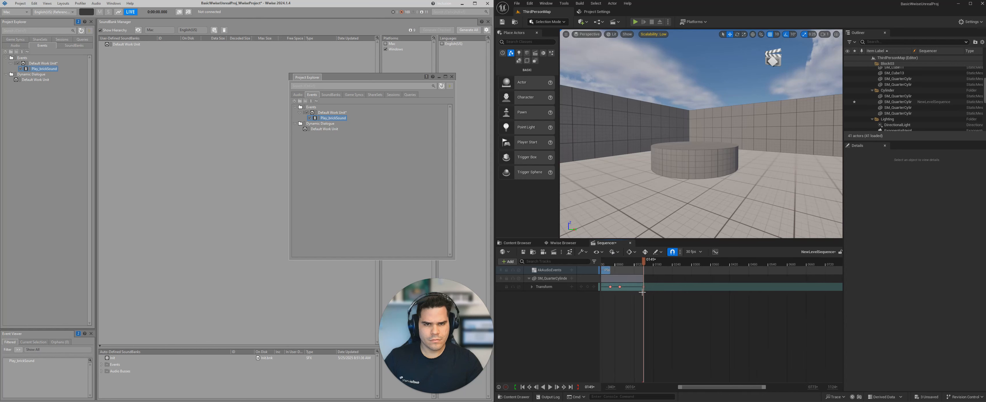
{"action": "right_click_drag", "start_coordinate": [683, 327], "coordinate": [760, 326]}
{"action": "scroll", "coordinate": [662, 324], "scroll_direction": "up", "scroll_amount": 4, "text": "ctrl"}
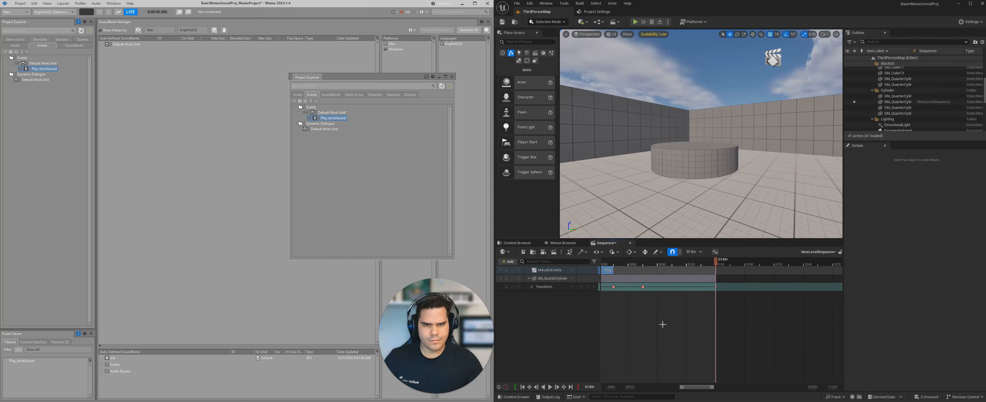
{"action": "right_click_drag", "start_coordinate": [666, 325], "coordinate": [711, 330]}
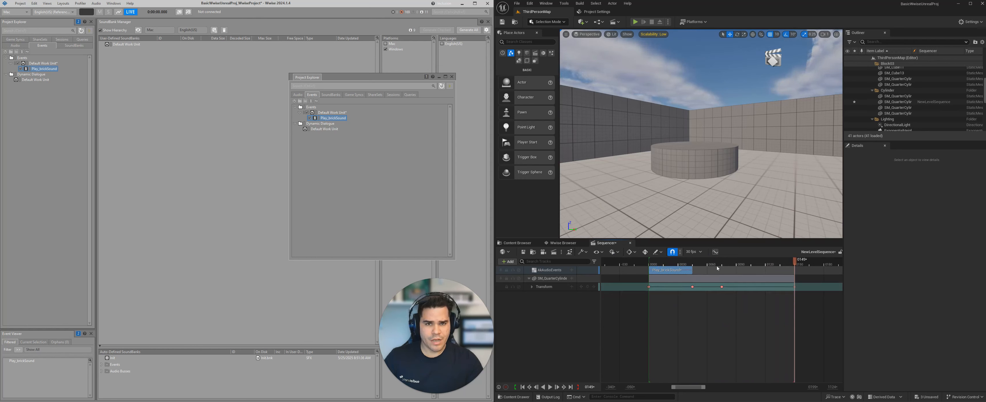
Duplicate the Play_brickSound section and fit the copy between the transform keyframes at frames 75 and 150
{"action": "left_click", "coordinate": [668, 271]}
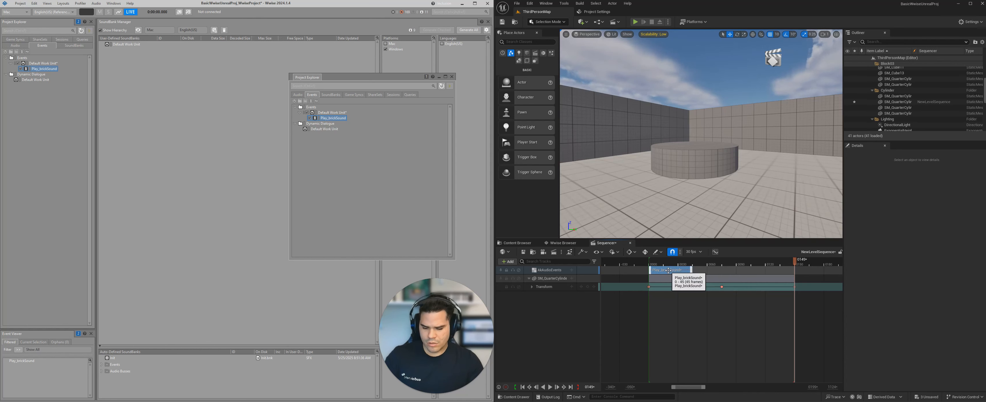
{"action": "key", "text": "ctrl+v"}
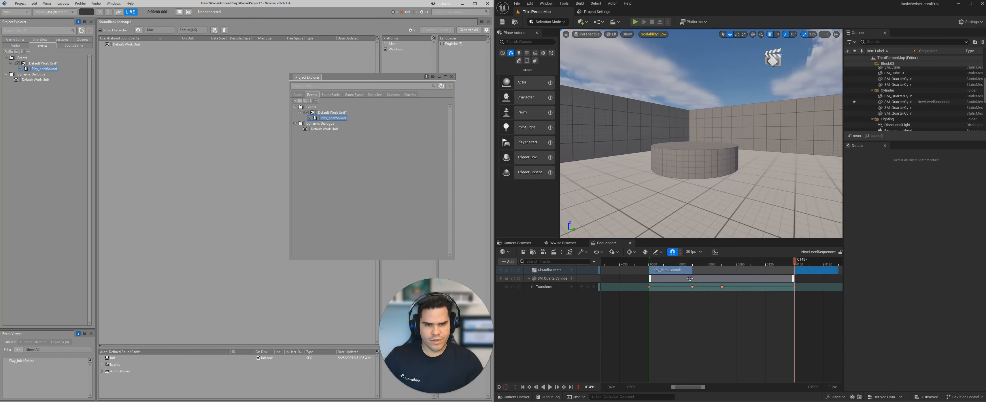
{"action": "mouse_move", "coordinate": [806, 271]}
{"action": "left_mouse_down"}
{"action": "mouse_move", "coordinate": [733, 269]}
{"action": "mouse_move", "coordinate": [794, 271]}
{"action": "left_mouse_up"}
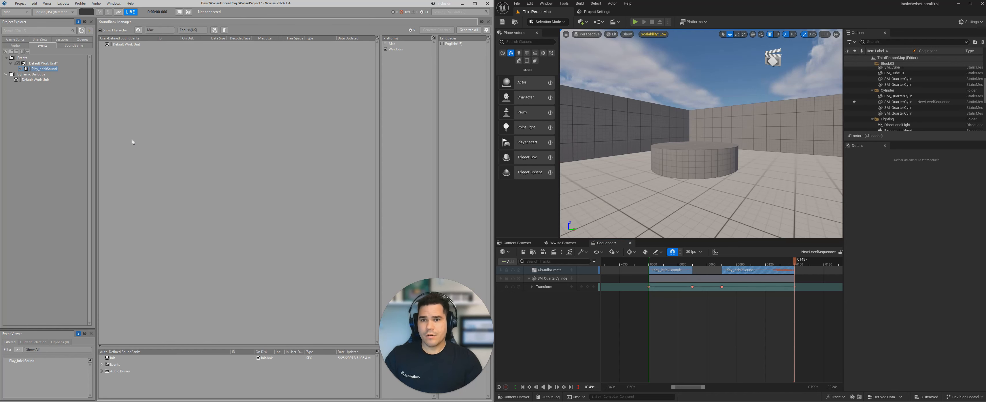
Switch to Wwise and create a game parameter with a name beginning with "Platform" in the Game Parameters default work unit
{"action": "left_click", "coordinate": [19, 40]}
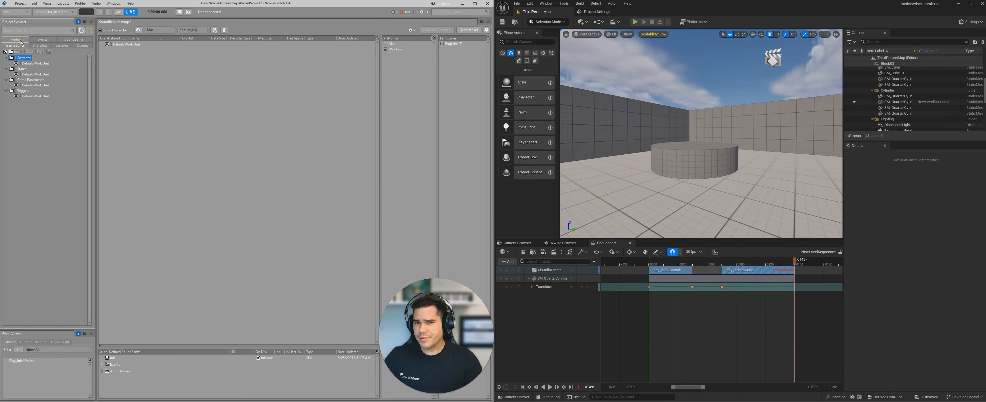
{"action": "left_click", "coordinate": [30, 80]}
{"action": "left_click", "coordinate": [34, 85]}
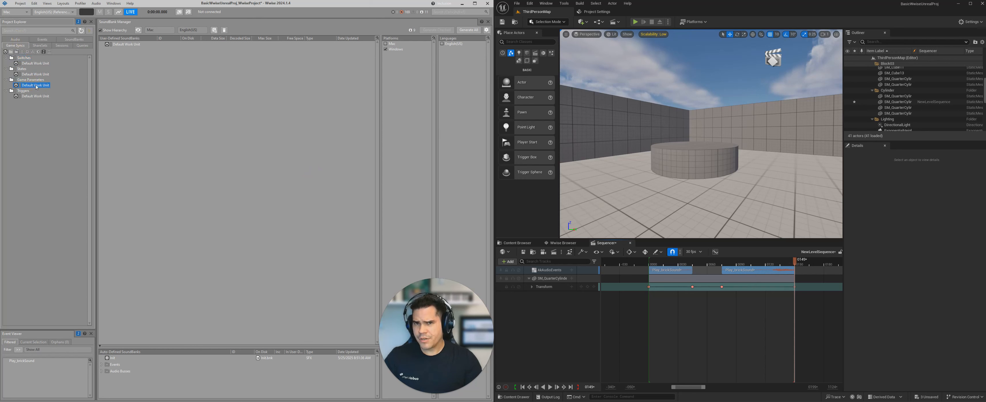
{"action": "right_click", "coordinate": [38, 87]}
{"action": "mouse_move", "coordinate": [57, 90]}
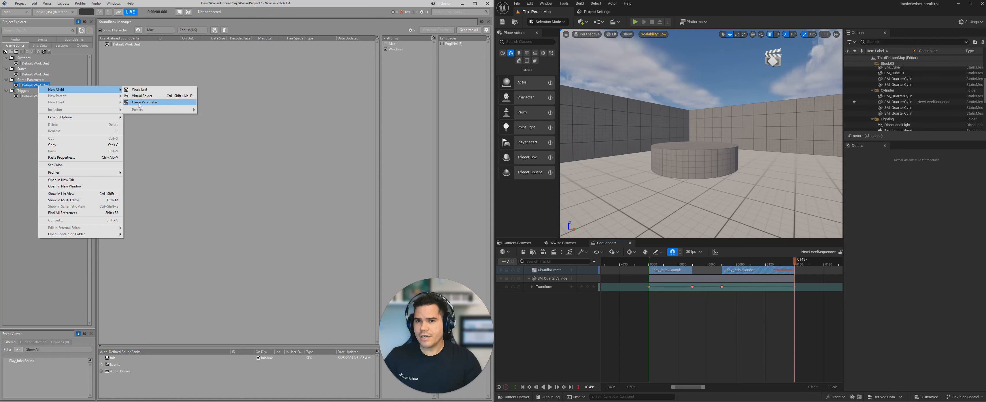
{"action": "left_click", "coordinate": [151, 102]}
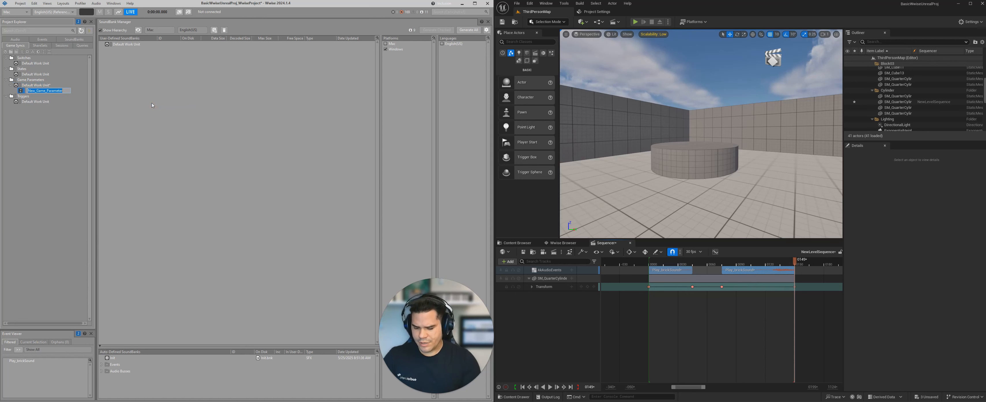
{"action": "type", "text": "Platform"}
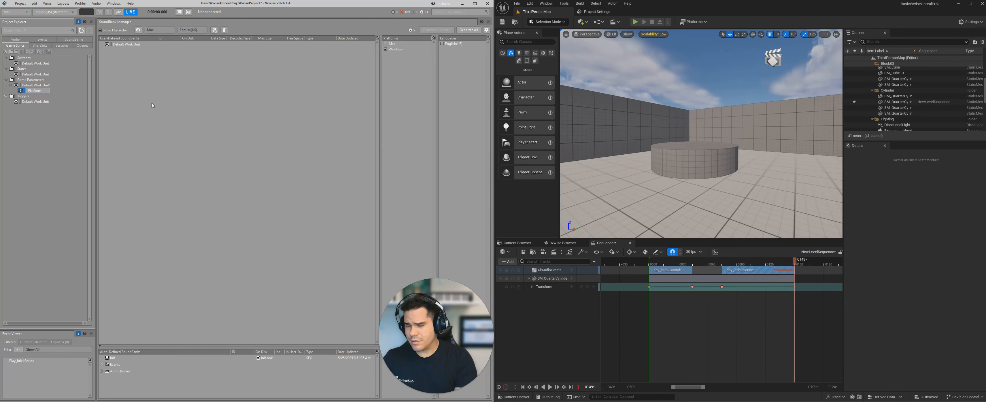
{"action": "key", "text": "Caps_Lock"}
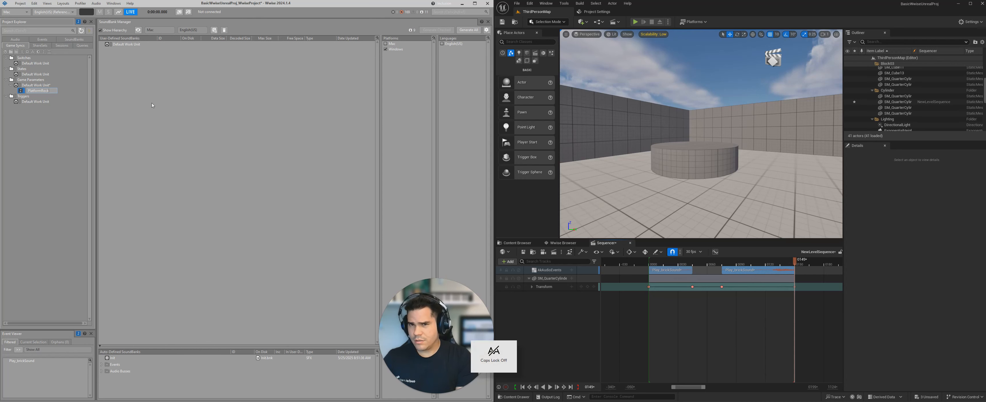
{"action": "left_click", "coordinate": [152, 104]}
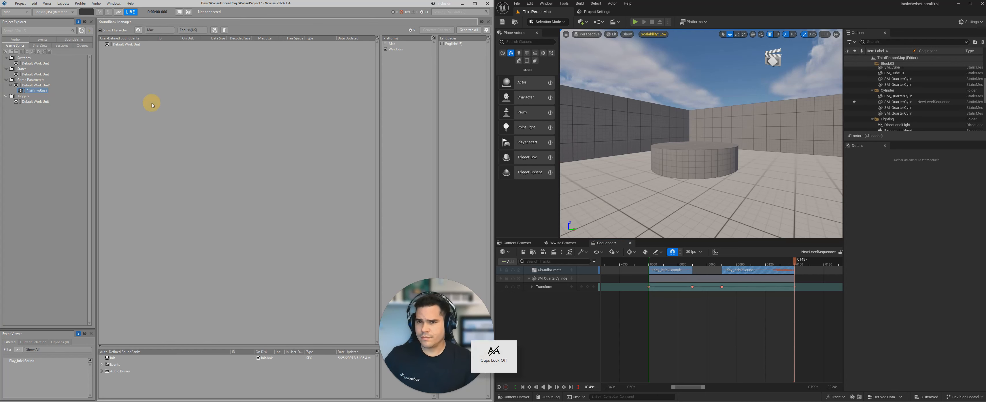
Open the brickSound SFX in the Actor-Mixer Hierarchy and add an RTPC with Voice Pitch as the Y axis
{"action": "left_click", "coordinate": [18, 42]}
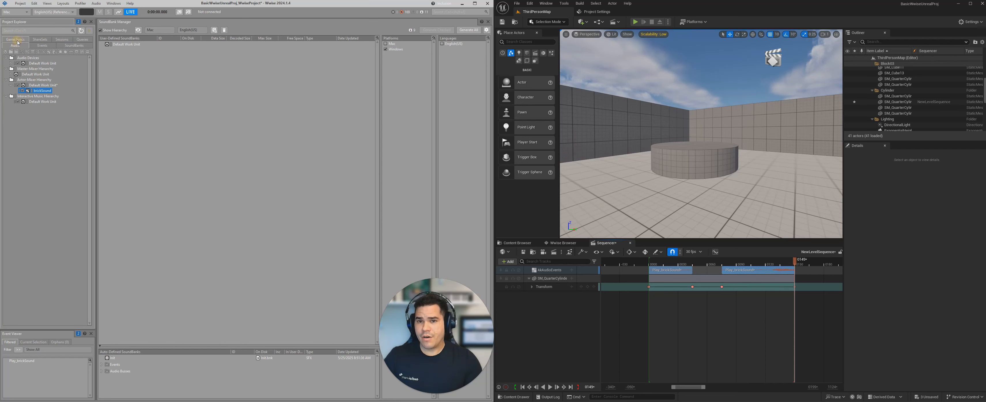
{"action": "double_click", "coordinate": [42, 91]}
{"action": "mouse_move", "coordinate": [262, 75]}
{"action": "left_mouse_down"}
{"action": "mouse_move", "coordinate": [271, 80]}
{"action": "mouse_move", "coordinate": [254, 75]}
{"action": "left_mouse_up"}
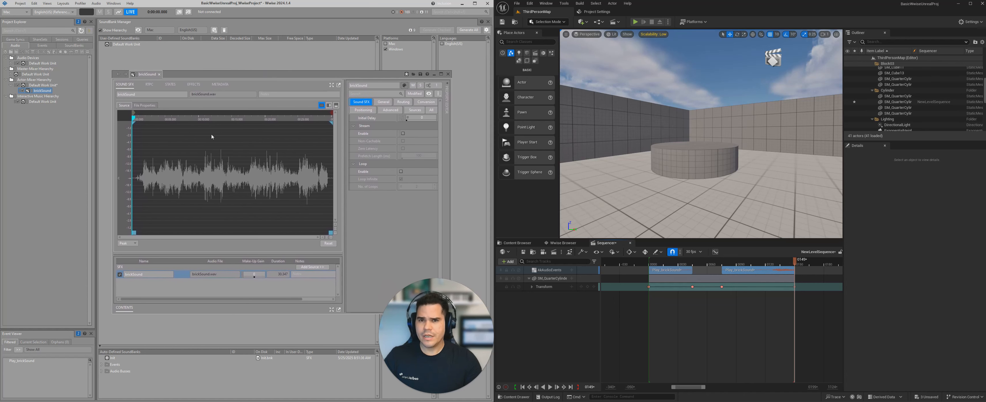
{"action": "left_click", "coordinate": [149, 85]}
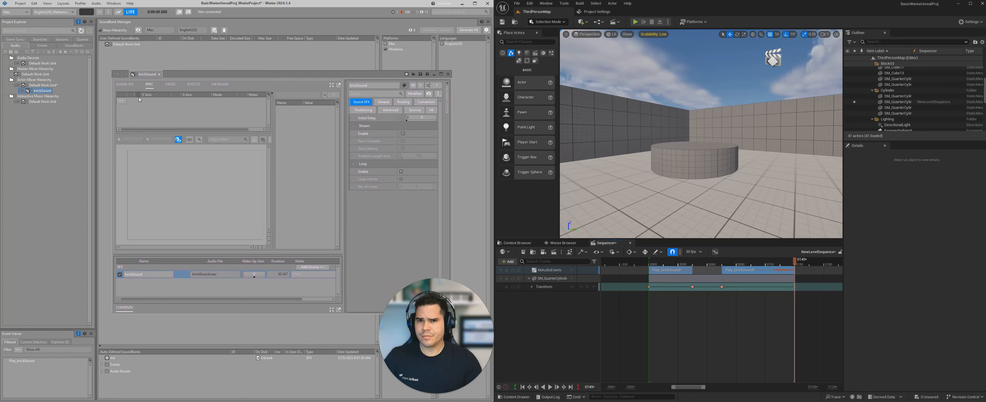
{"action": "left_click", "coordinate": [121, 101]}
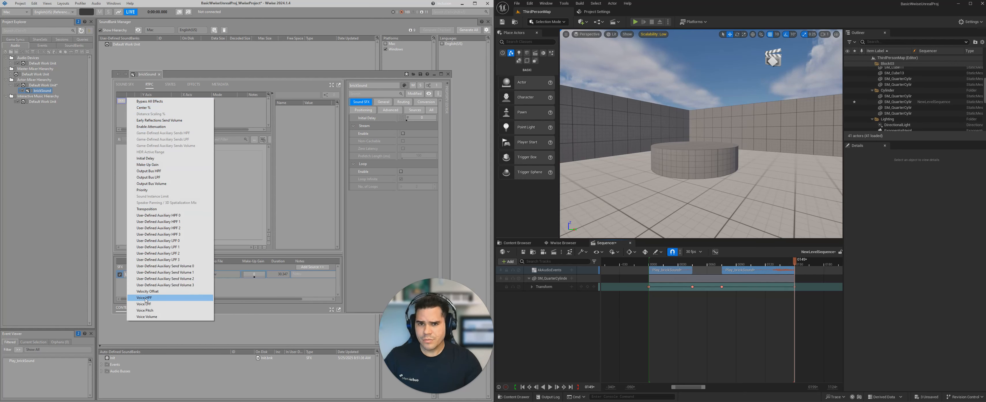
{"action": "left_click", "coordinate": [151, 311]}
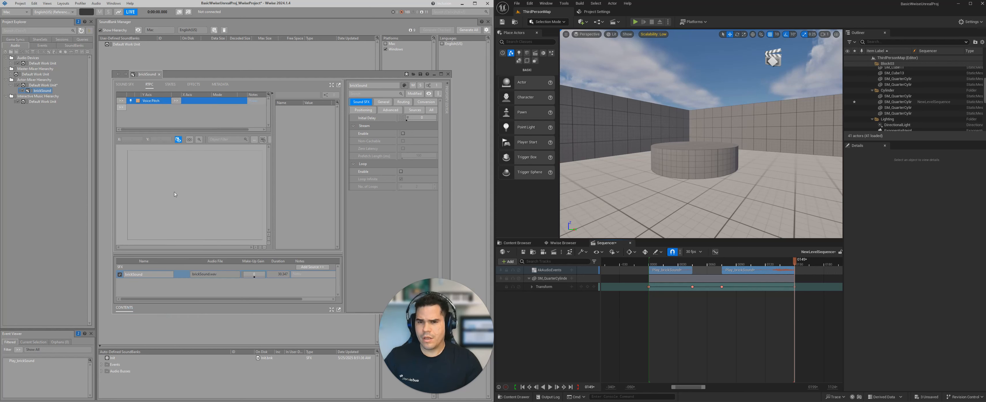
Assign the PlatformRock game parameter as the X axis of brickSound's Voice Pitch RTPC
{"action": "left_click", "coordinate": [177, 102]}
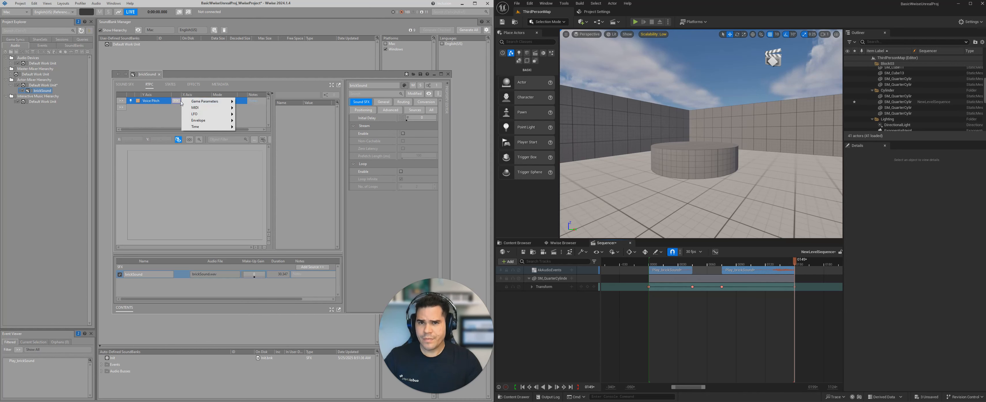
{"action": "mouse_move", "coordinate": [212, 103]}
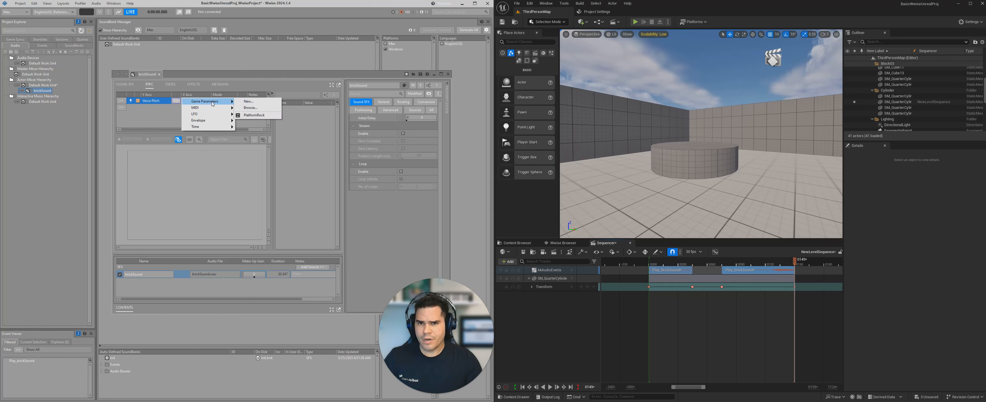
{"action": "left_click", "coordinate": [255, 115]}
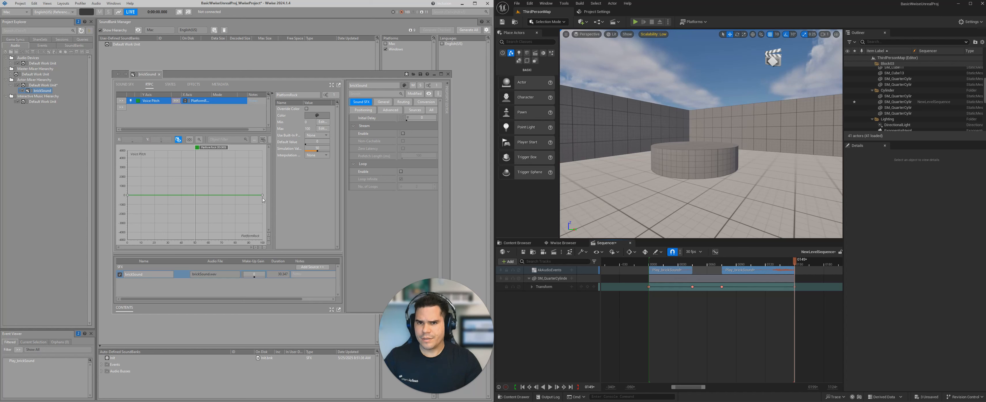
Raise the end point of the Voice Pitch curve near the maximum pitch, shift the PlatformRock cursor towards 0, and close the brickSound editor
{"action": "left_click_drag", "start_coordinate": [263, 197], "coordinate": [263, 151]}
{"action": "left_click_drag", "start_coordinate": [195, 155], "coordinate": [136, 161]}
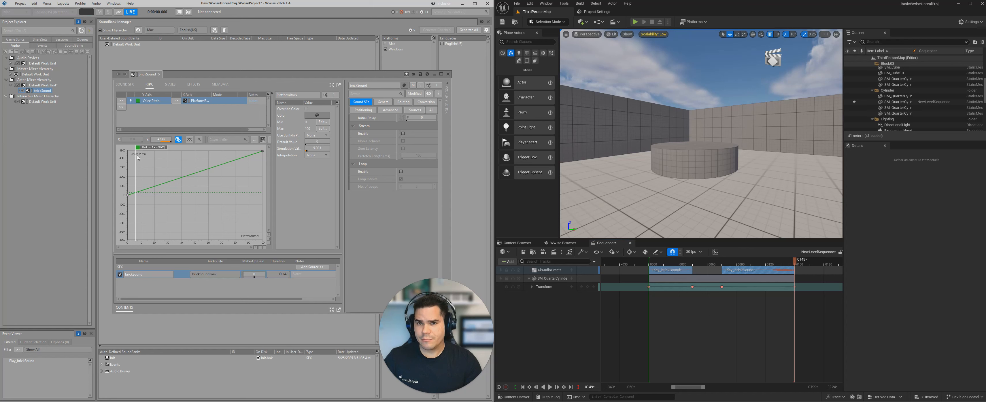
{"action": "mouse_move", "coordinate": [137, 148]}
{"action": "left_mouse_down"}
{"action": "mouse_move", "coordinate": [160, 150]}
{"action": "mouse_move", "coordinate": [132, 165]}
{"action": "left_mouse_up"}
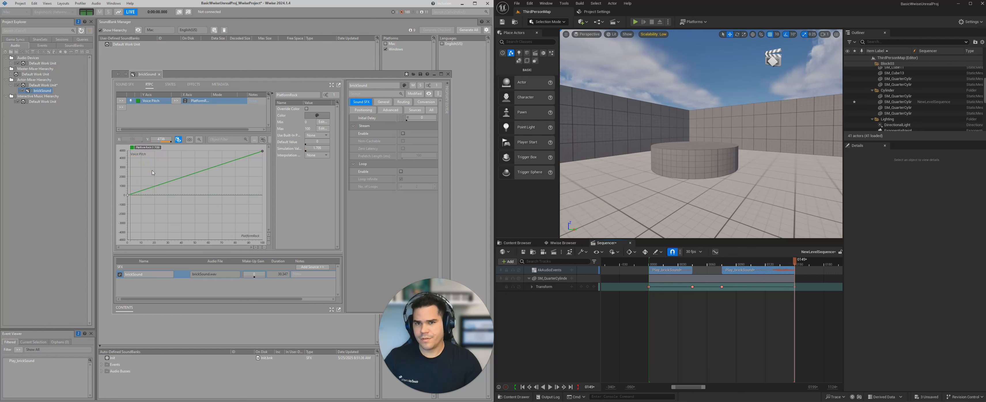
{"action": "left_click", "coordinate": [448, 74]}
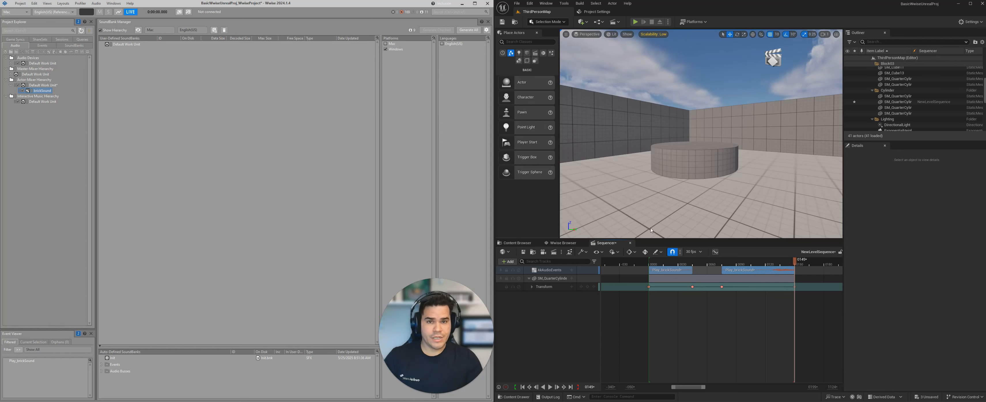
Switch to Unreal, generate the SoundBanks in the Wwise Browser and reconcile the Unreal assets to create PlatformRock
{"action": "left_click", "coordinate": [561, 243]}
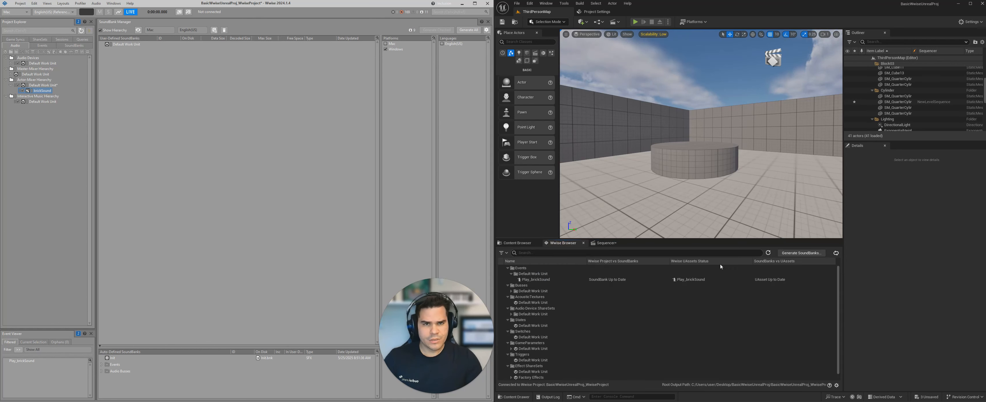
{"action": "left_click", "coordinate": [802, 254]}
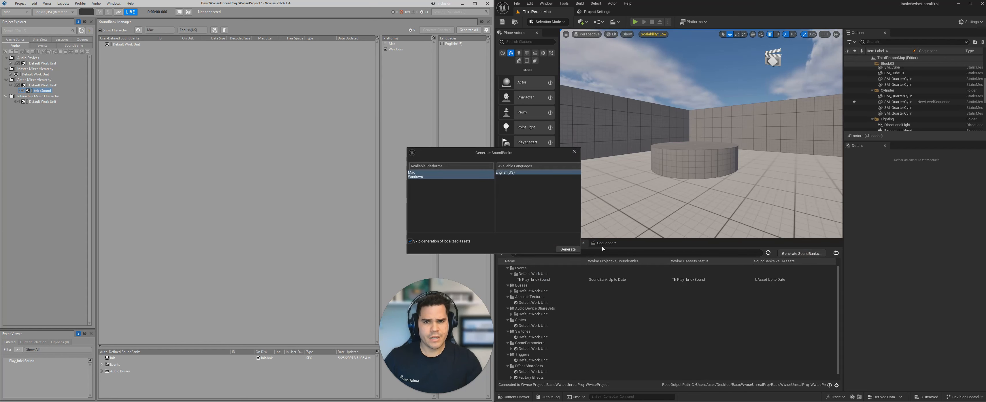
{"action": "left_click", "coordinate": [835, 253]}
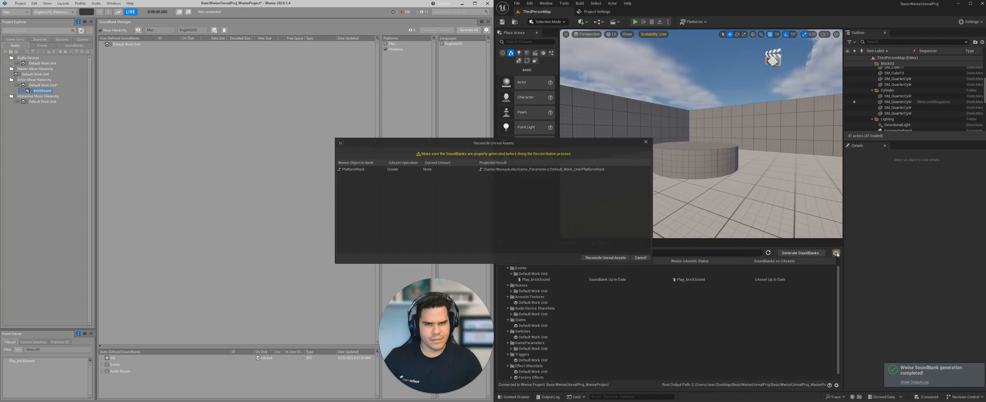
{"action": "left_click", "coordinate": [617, 258]}
Examine PlatformRock under GameParameters in the Wwise Browser and check its corresponding object in Wwise
{"action": "scroll", "coordinate": [594, 303], "scroll_direction": "down", "scroll_amount": 1}
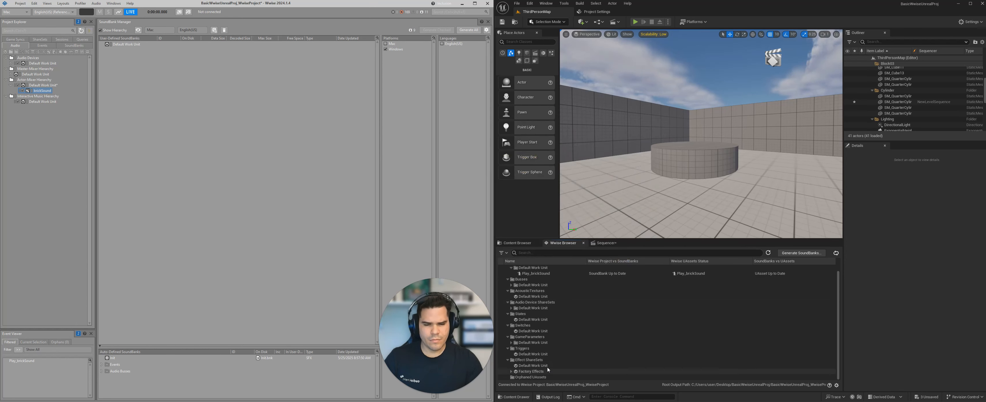
{"action": "left_click", "coordinate": [508, 337]}
{"action": "left_click", "coordinate": [507, 343]}
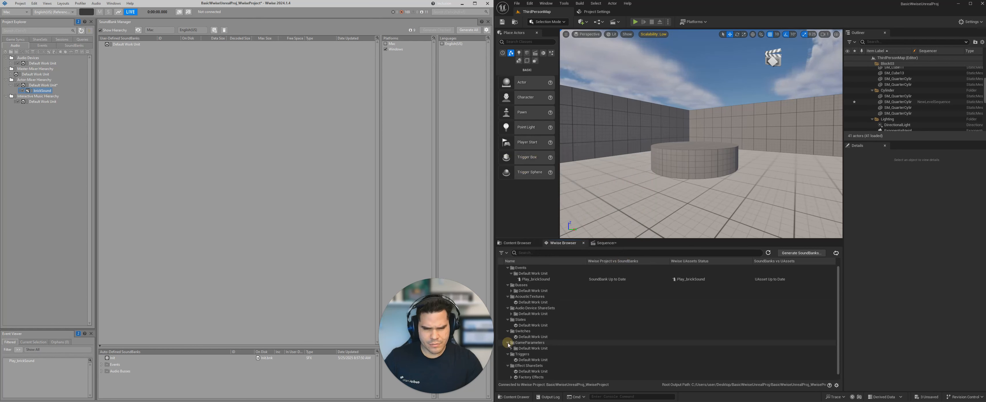
{"action": "left_click", "coordinate": [510, 348]}
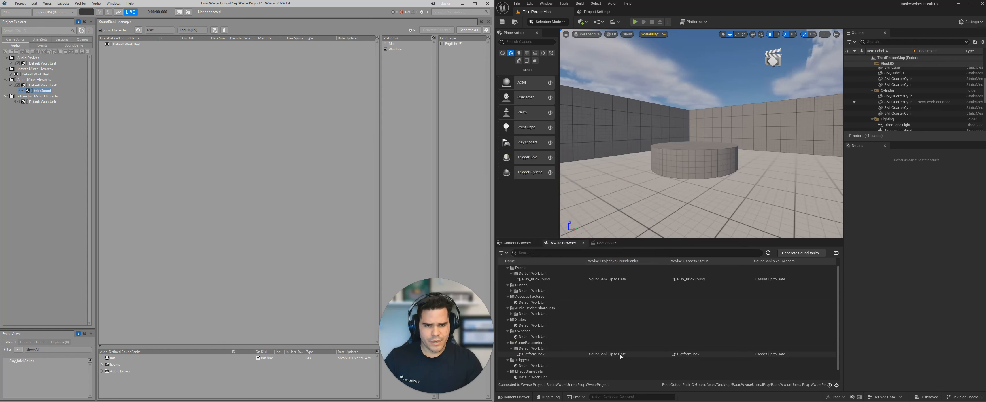
{"action": "double_click", "coordinate": [681, 355]}
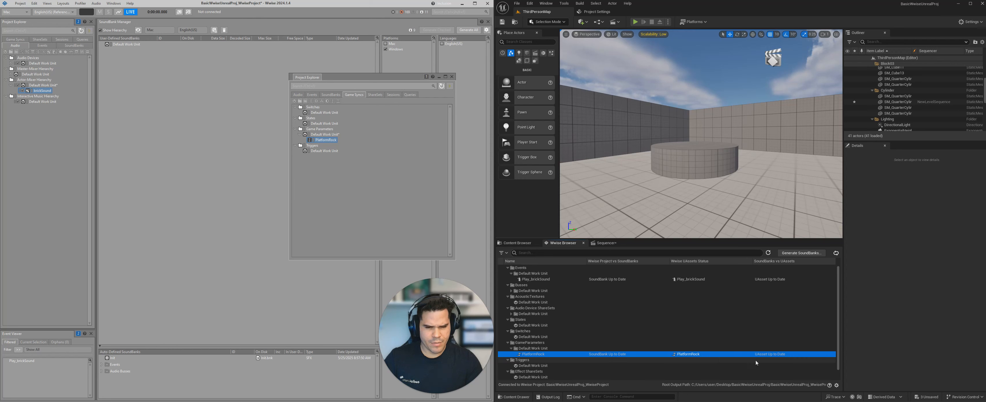
{"action": "left_click", "coordinate": [452, 77]}
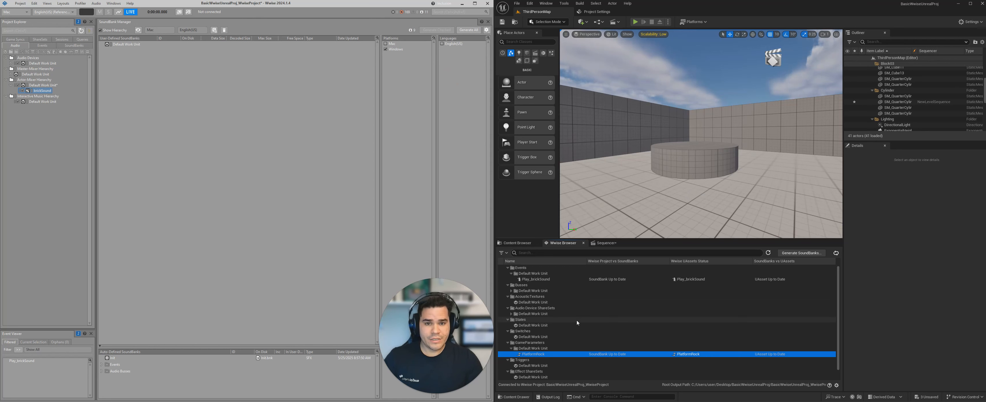
Add a GameParameter track for PlatformRock to the level sequence
{"action": "left_click", "coordinate": [605, 243]}
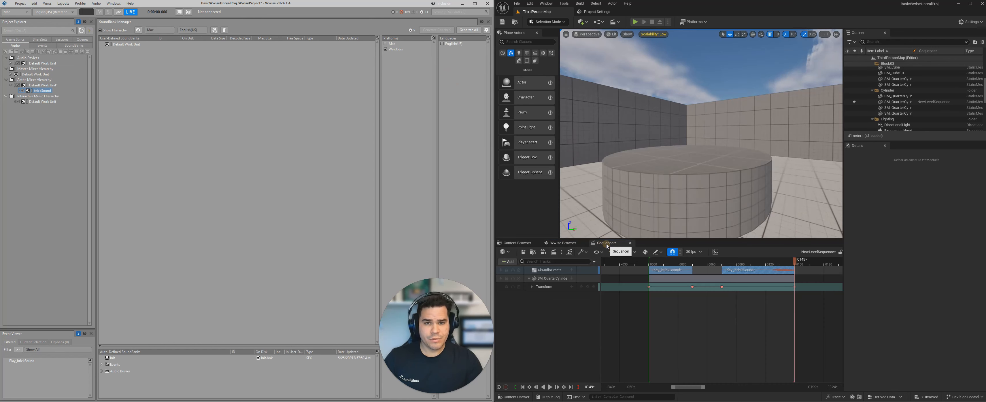
{"action": "left_click", "coordinate": [508, 262]}
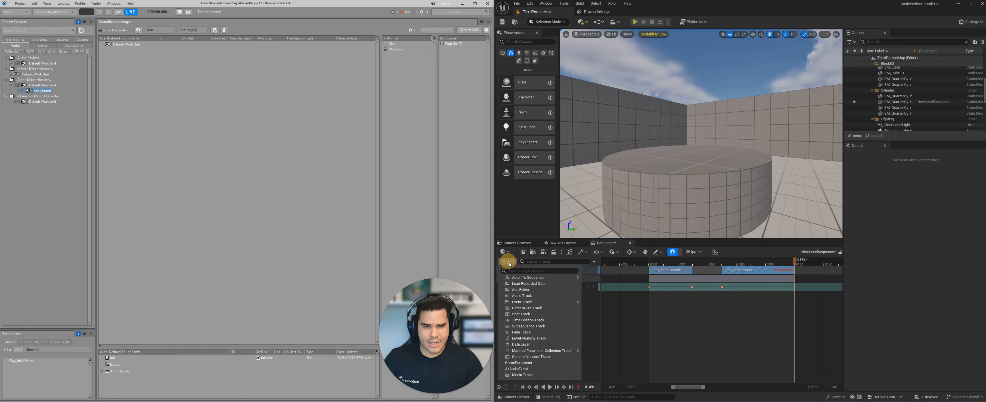
{"action": "left_click", "coordinate": [525, 363]}
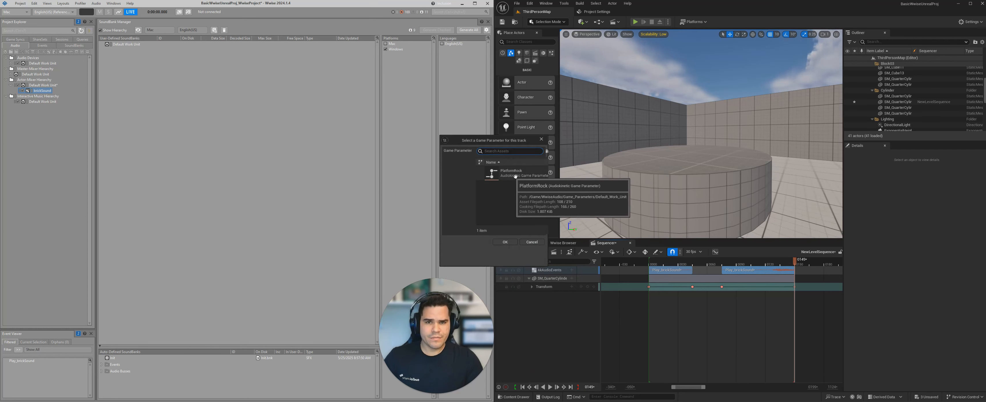
{"action": "left_click", "coordinate": [512, 173]}
{"action": "left_click", "coordinate": [505, 242]}
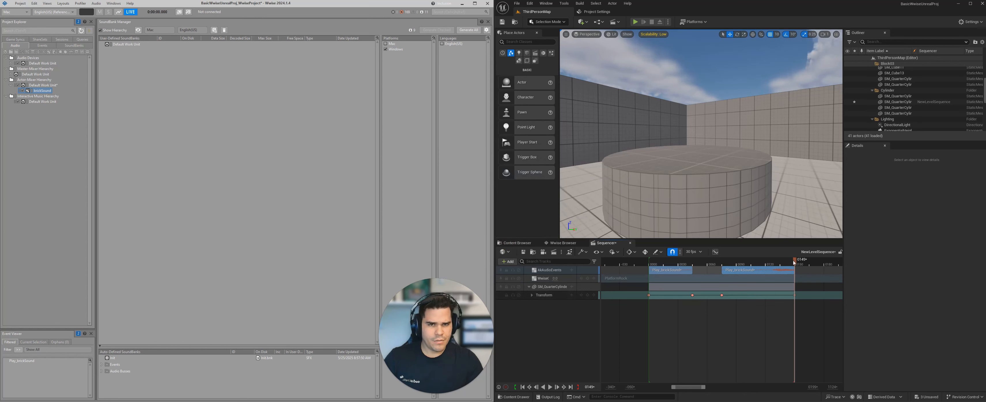
Add keys to the PlatformRock track at frames 0 and 45, and edit the parameter value at frame 45
{"action": "left_click_drag", "start_coordinate": [794, 262], "coordinate": [649, 272]}
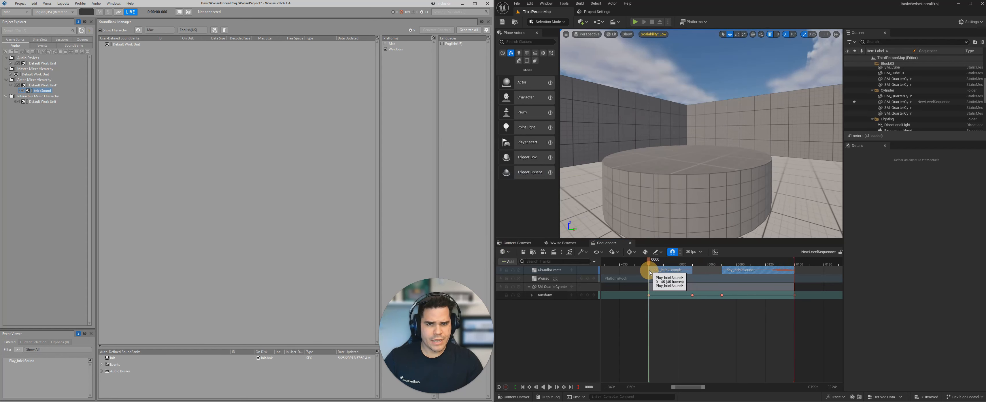
{"action": "left_click", "coordinate": [587, 279]}
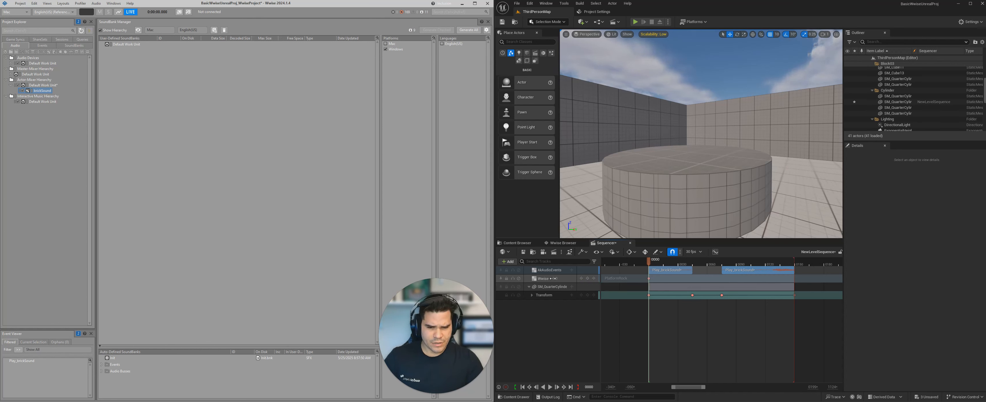
{"action": "left_click_drag", "start_coordinate": [648, 261], "coordinate": [693, 266]}
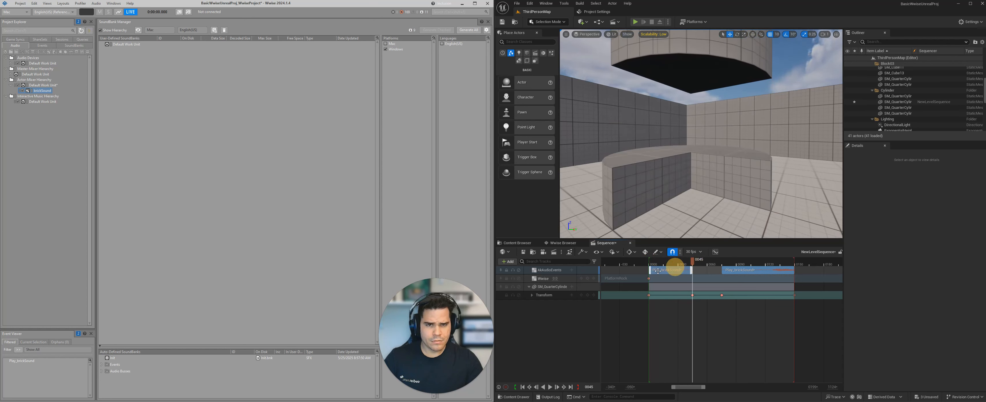
{"action": "left_click", "coordinate": [588, 279]}
{"action": "left_click", "coordinate": [556, 279]}
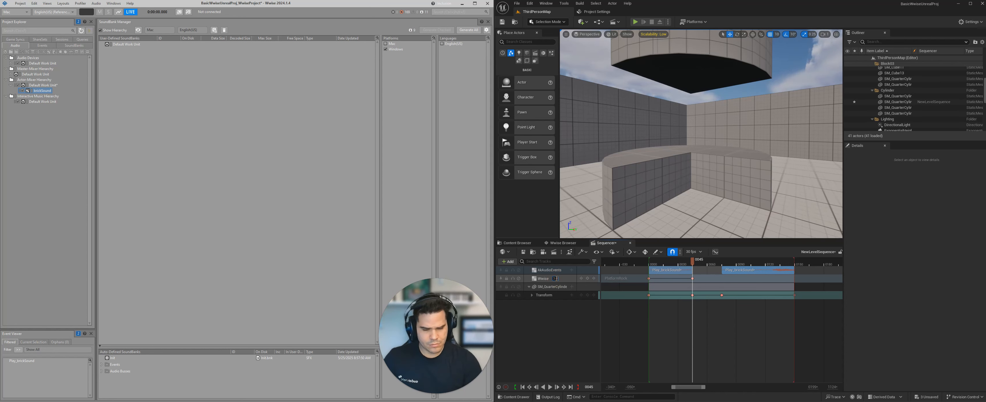
Add a PlatformRock key at frame 75, edit the parameter value at frame 150, and play the sequence
{"action": "left_click_drag", "start_coordinate": [692, 264], "coordinate": [723, 264]}
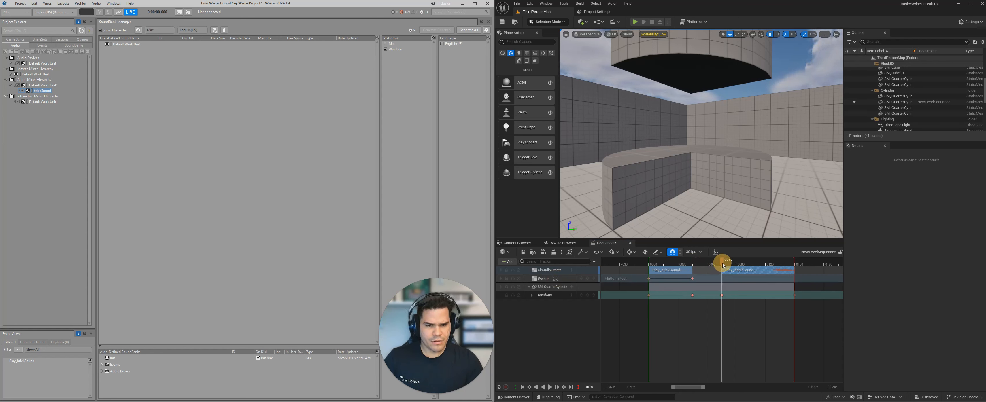
{"action": "left_click", "coordinate": [587, 279]}
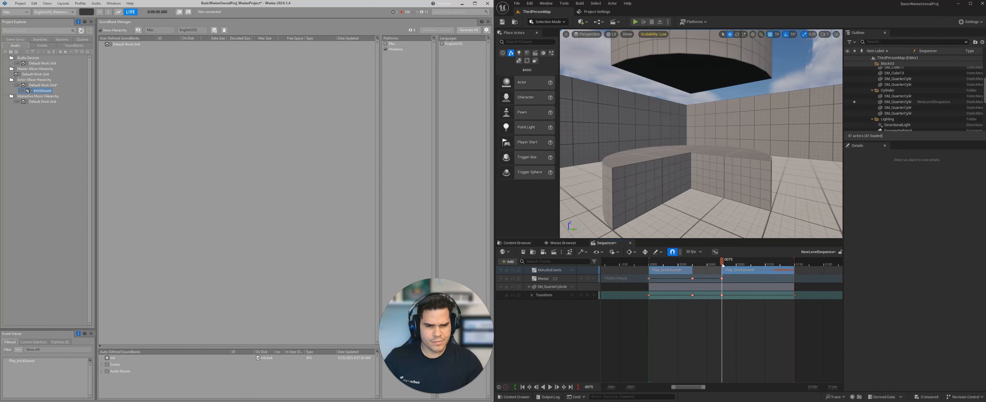
{"action": "left_click_drag", "start_coordinate": [722, 265], "coordinate": [794, 264]}
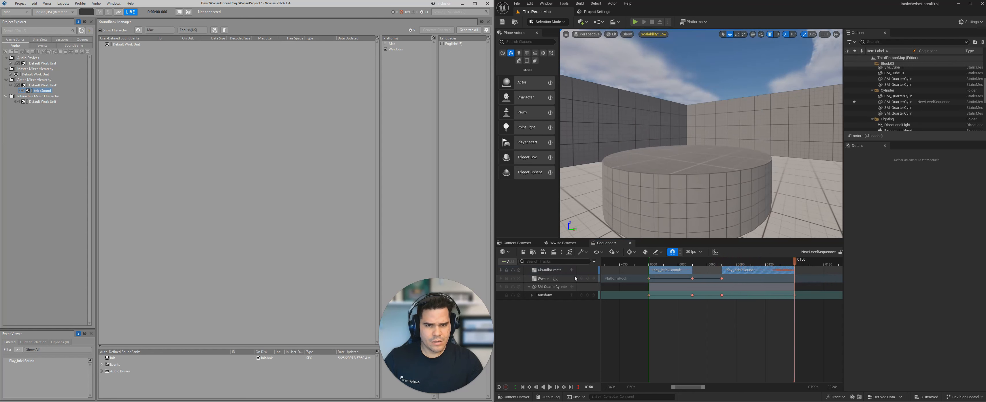
{"action": "left_click", "coordinate": [557, 279]}
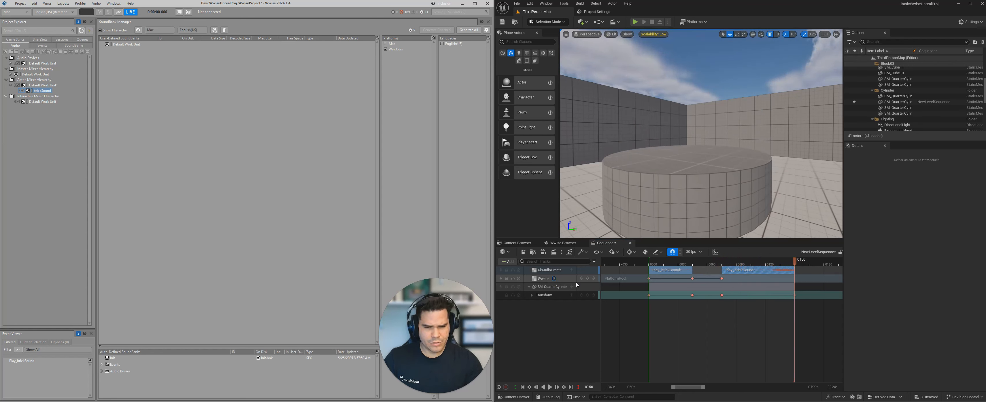
{"action": "left_click", "coordinate": [702, 337]}
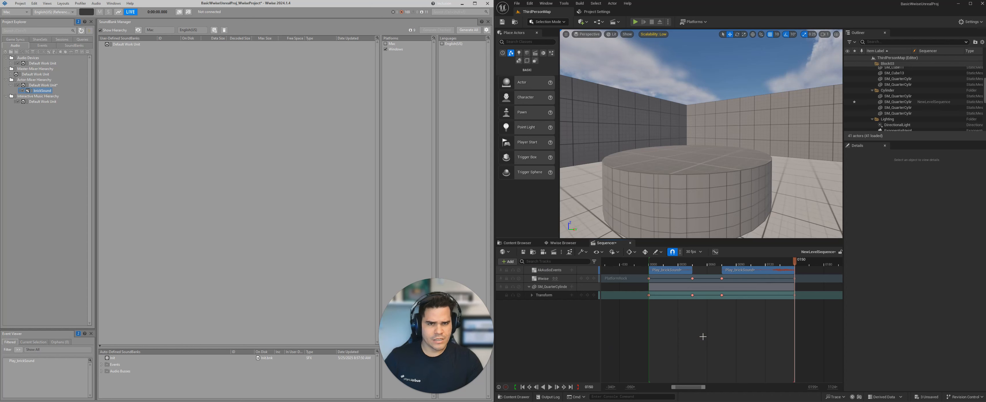
{"action": "key", "text": "space"}
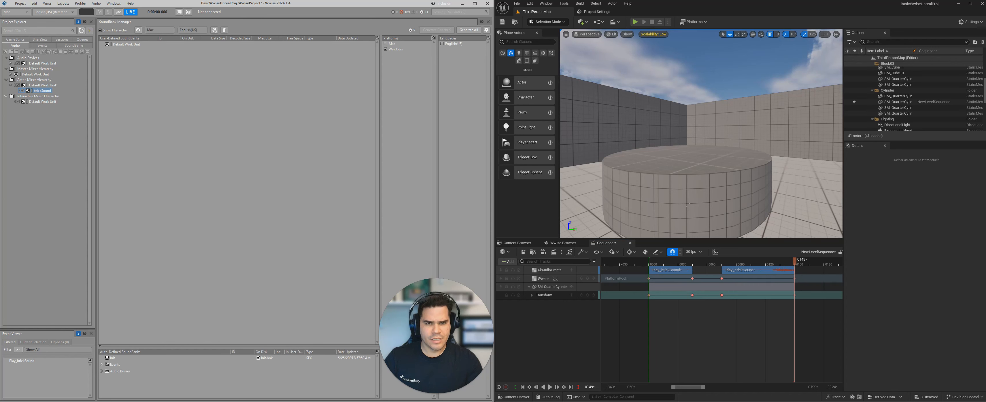
Trim the brickSound source in Wwise to a short section near the start of its waveform, preview it and close the editor
{"action": "double_click", "coordinate": [44, 91]}
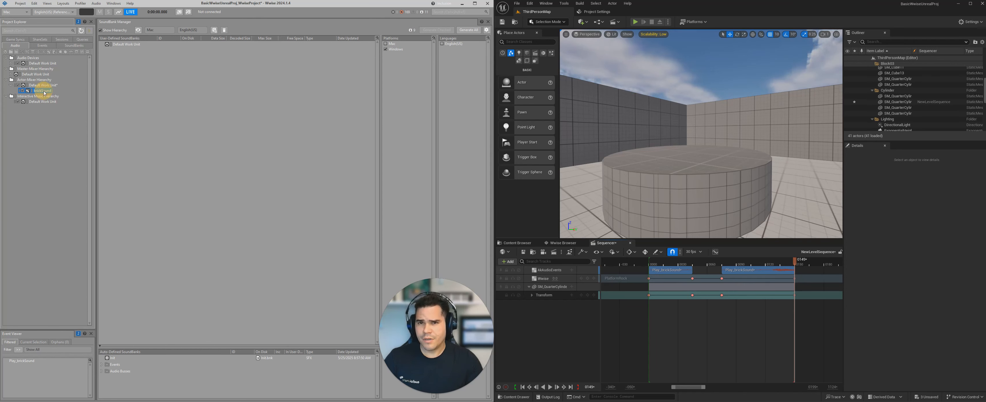
{"action": "left_click_drag", "start_coordinate": [132, 233], "coordinate": [154, 234]}
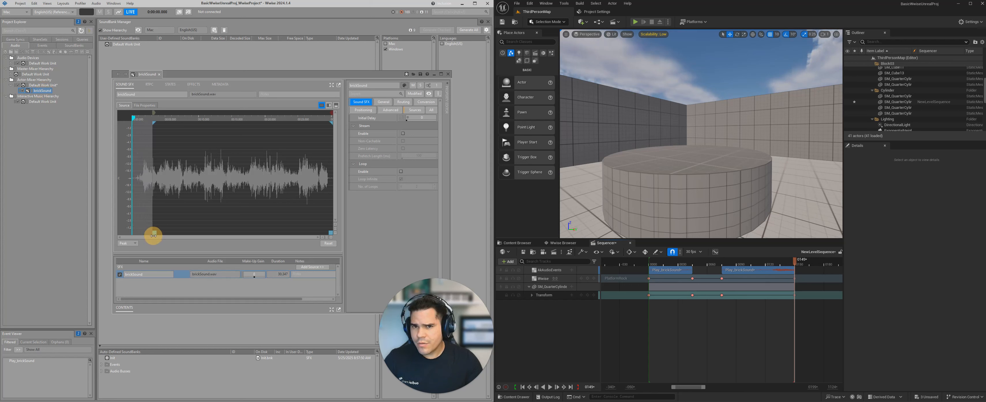
{"action": "left_click_drag", "start_coordinate": [331, 233], "coordinate": [175, 238]}
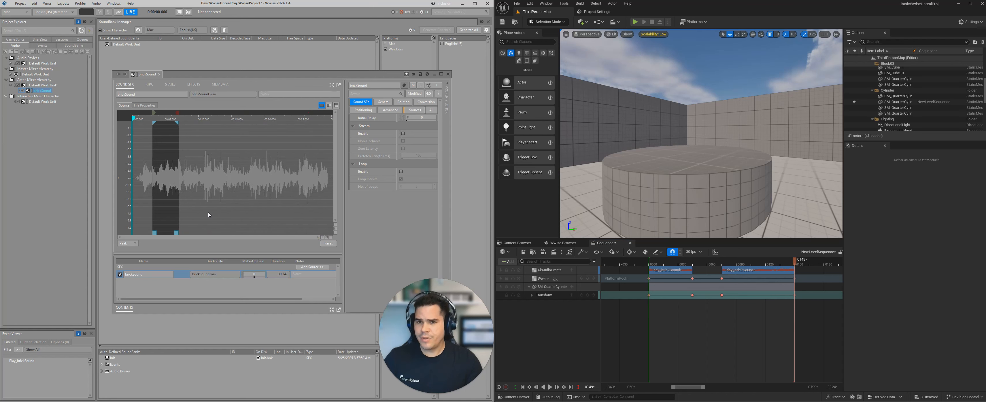
{"action": "key", "text": "space"}
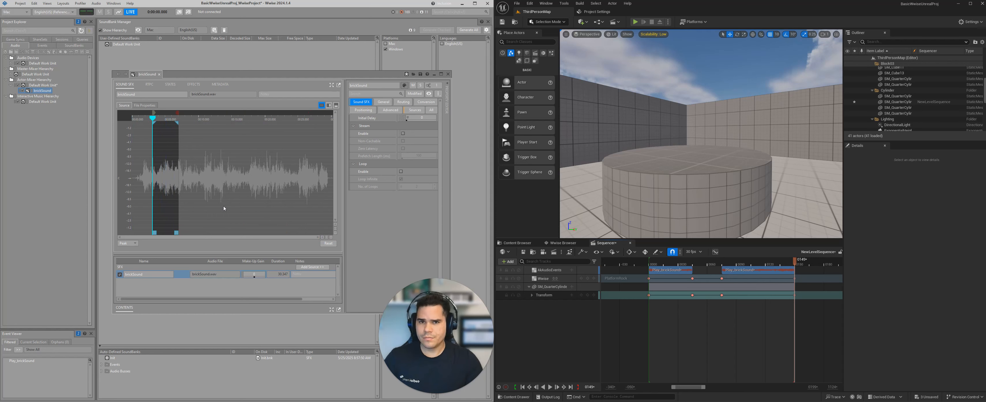
{"action": "left_click", "coordinate": [448, 74]}
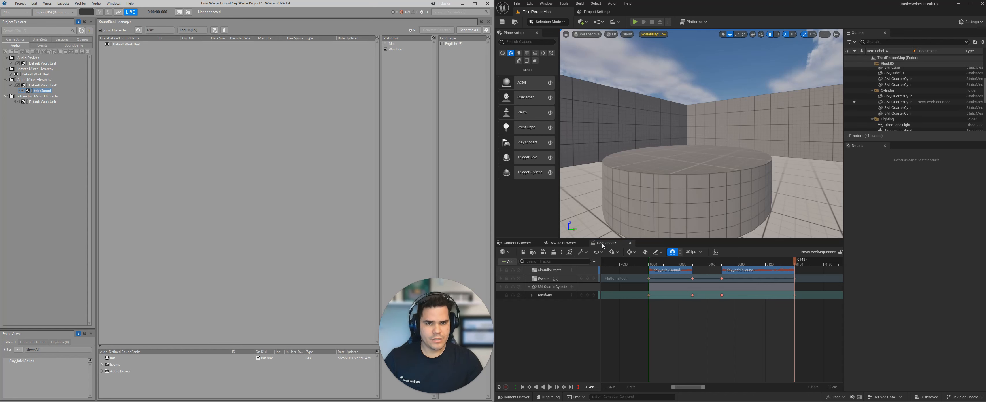
Regenerate the Wwise SoundBanks for Mac and Windows in English(US) from Unreal, and play the level sequence
{"action": "left_click", "coordinate": [563, 243]}
{"action": "left_click", "coordinate": [801, 254]}
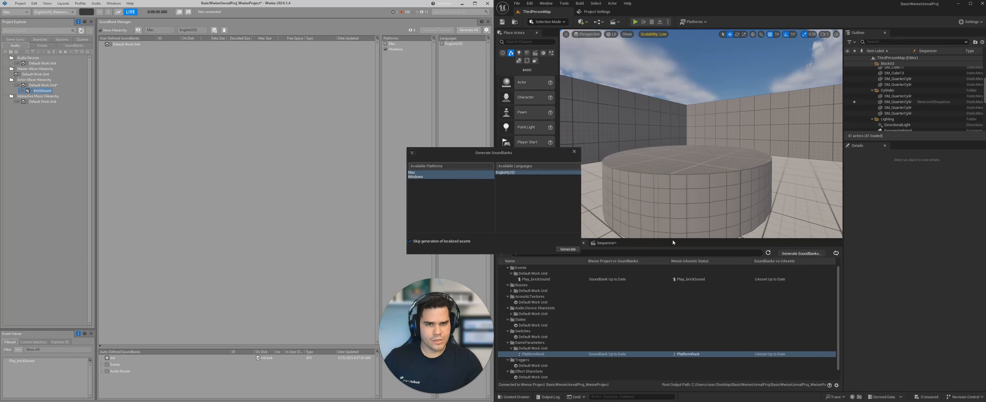
{"action": "left_click", "coordinate": [567, 249]}
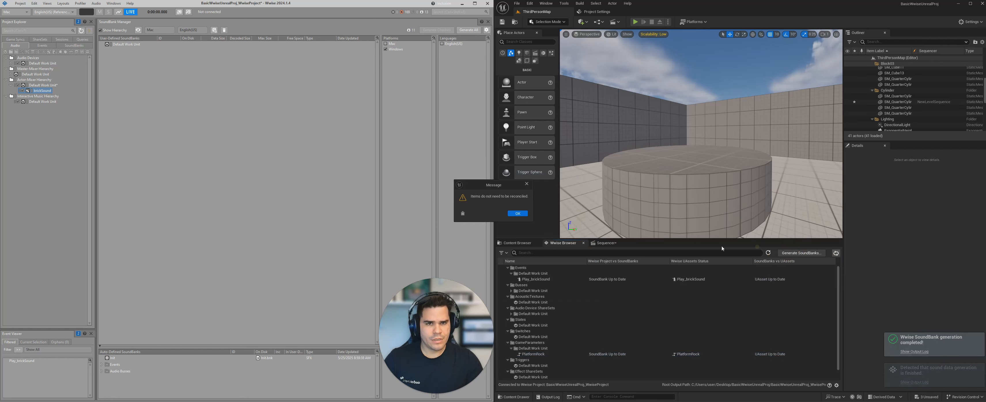
{"action": "left_click", "coordinate": [517, 214]}
{"action": "left_click", "coordinate": [605, 244]}
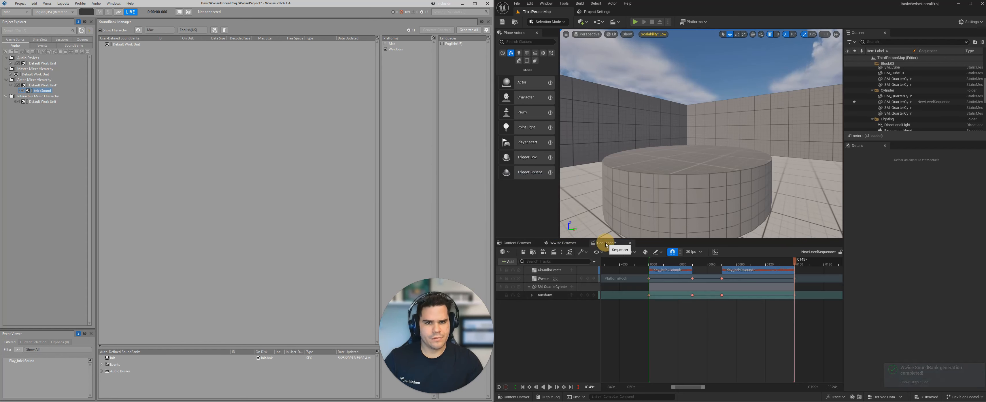
{"action": "key", "text": "space"}
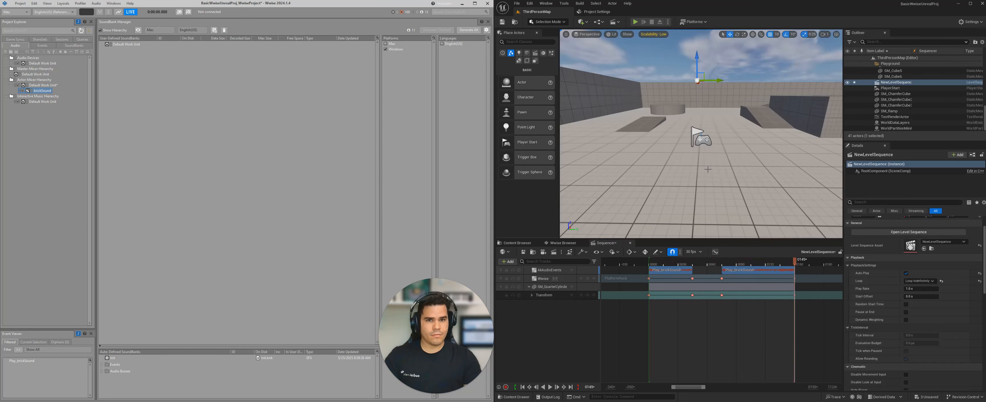
Set the Loop playback setting of the NewLevelSequence actor to Don't Loop
{"action": "right_click_drag", "start_coordinate": [698, 176], "coordinate": [694, 165]}
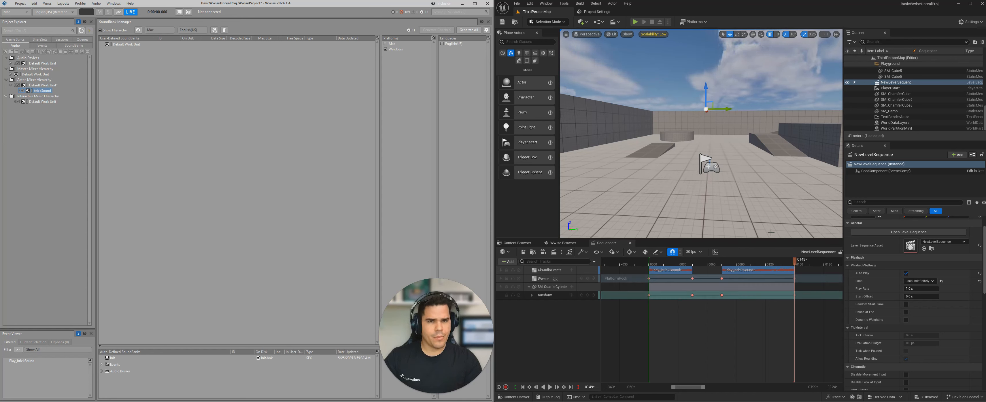
{"action": "scroll", "coordinate": [874, 265], "scroll_direction": "up", "scroll_amount": 2}
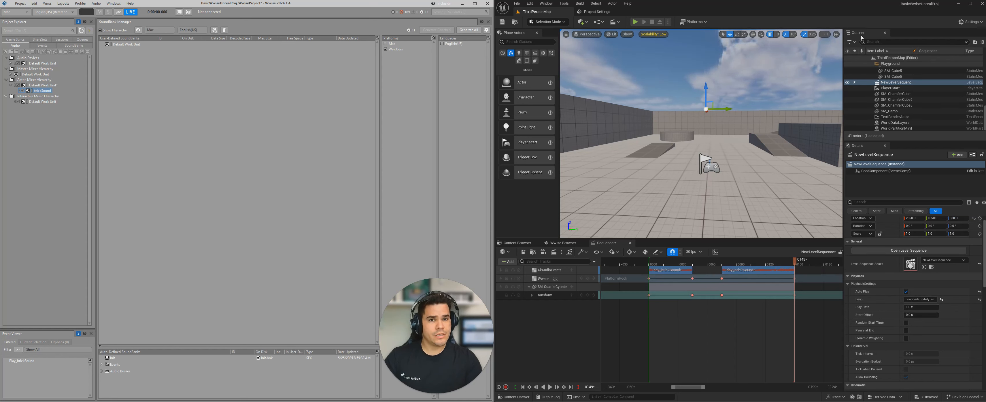
{"action": "left_click", "coordinate": [895, 82]}
{"action": "scroll", "coordinate": [911, 331], "scroll_direction": "up", "scroll_amount": 1}
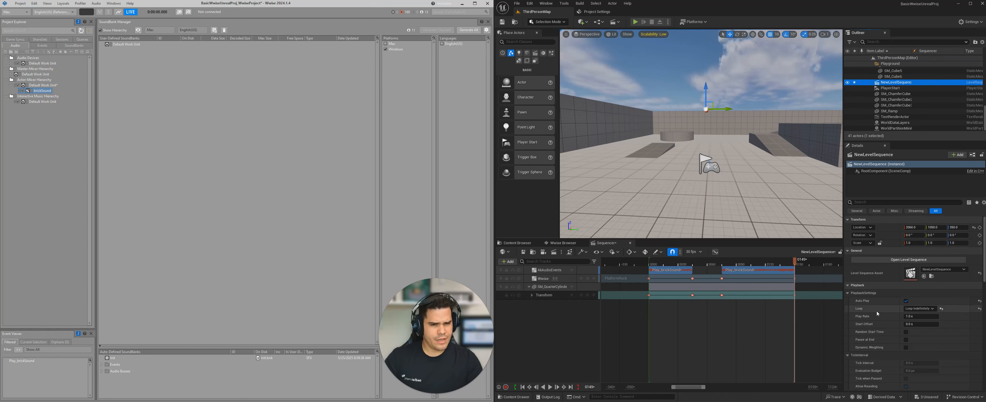
{"action": "left_click", "coordinate": [914, 309]}
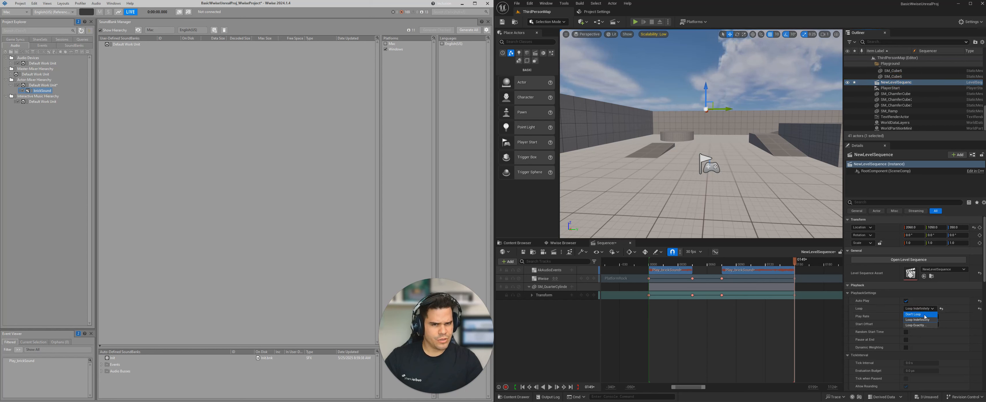
{"action": "left_click", "coordinate": [925, 315]}
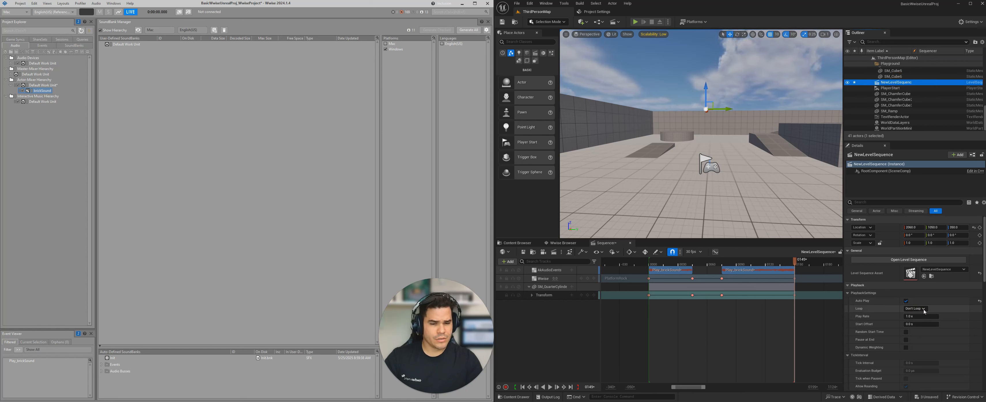
Try the Loop Exactly option for NewLevelSequence and return its Loop setting to Don't Loop
{"action": "left_click", "coordinate": [915, 309]}
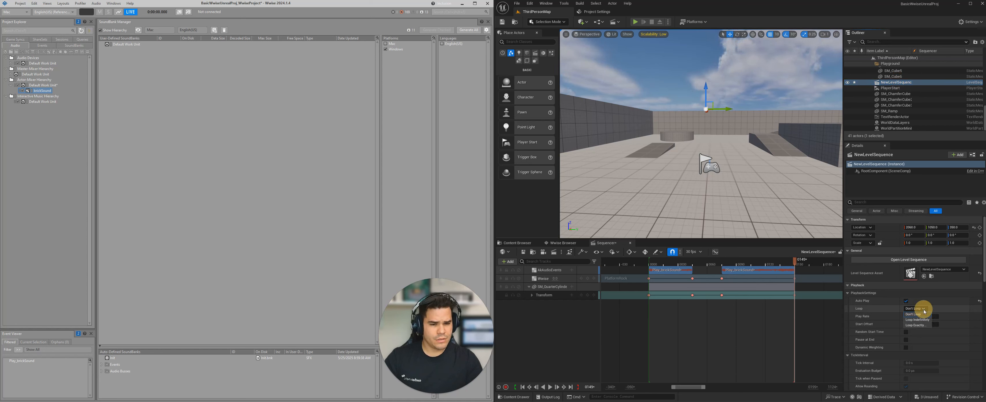
{"action": "left_click", "coordinate": [925, 325]}
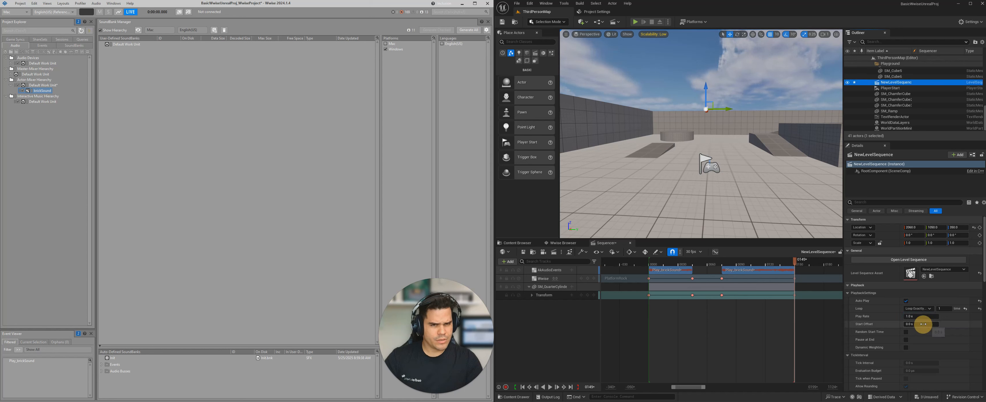
{"action": "left_click", "coordinate": [943, 309]}
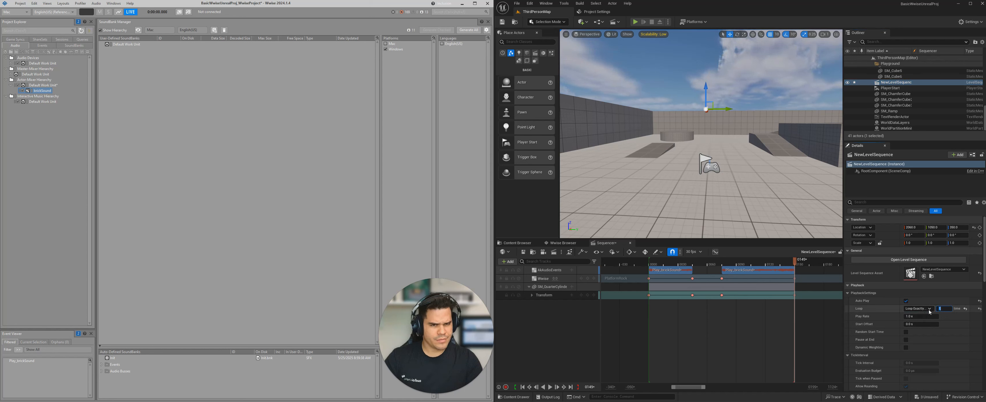
{"action": "left_click", "coordinate": [917, 309]}
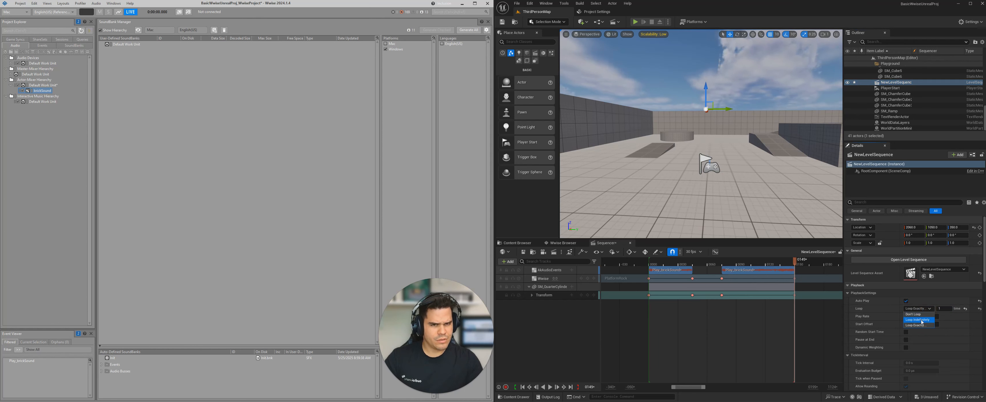
{"action": "left_click", "coordinate": [924, 314]}
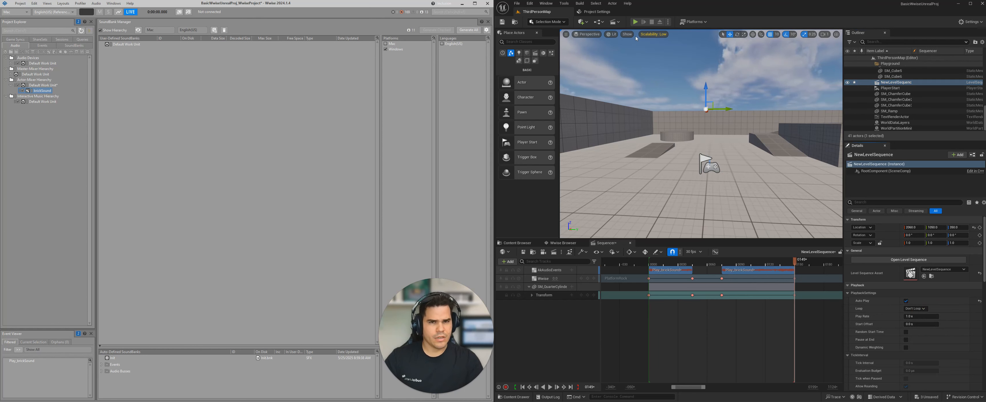
Play the level in the editor, run the character around while the cylinder animation plays, and stop the session
{"action": "left_click", "coordinate": [635, 22]}
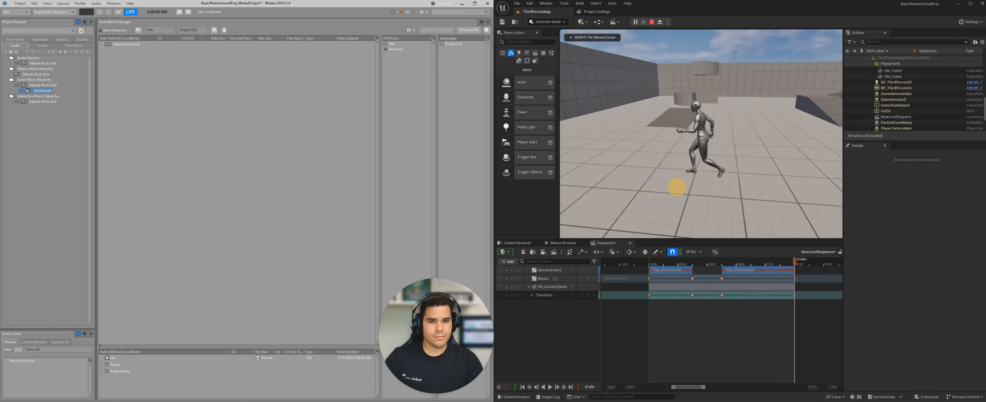
{"action": "key", "text": "s"}
{"action": "key", "text": "d"}
{"action": "key", "text": "w"}
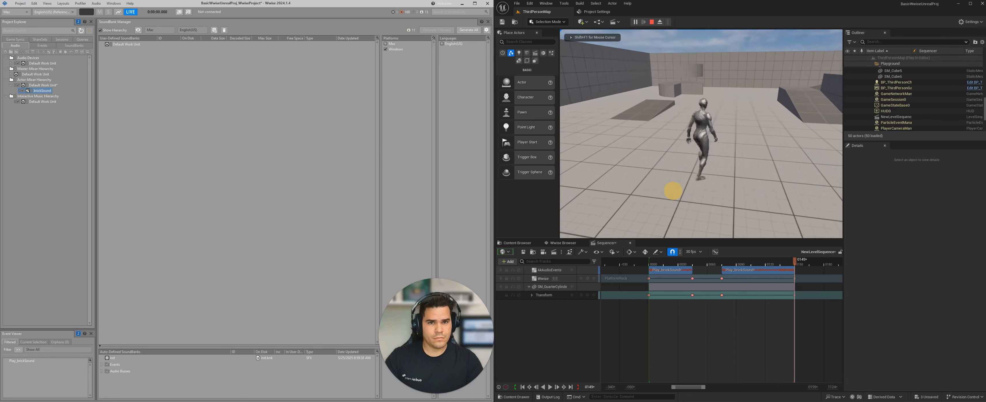
{"action": "key", "text": "a"}
{"action": "key", "text": "w"}
{"action": "key", "text": "d"}
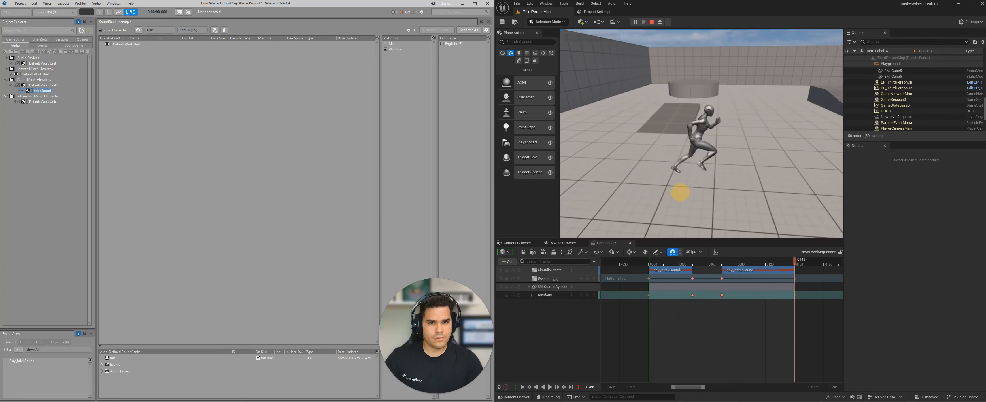
{"action": "key", "text": "Escape"}
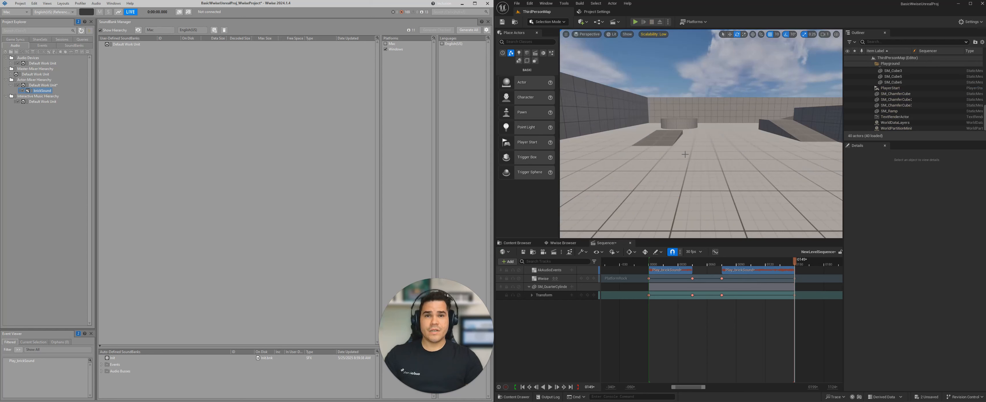